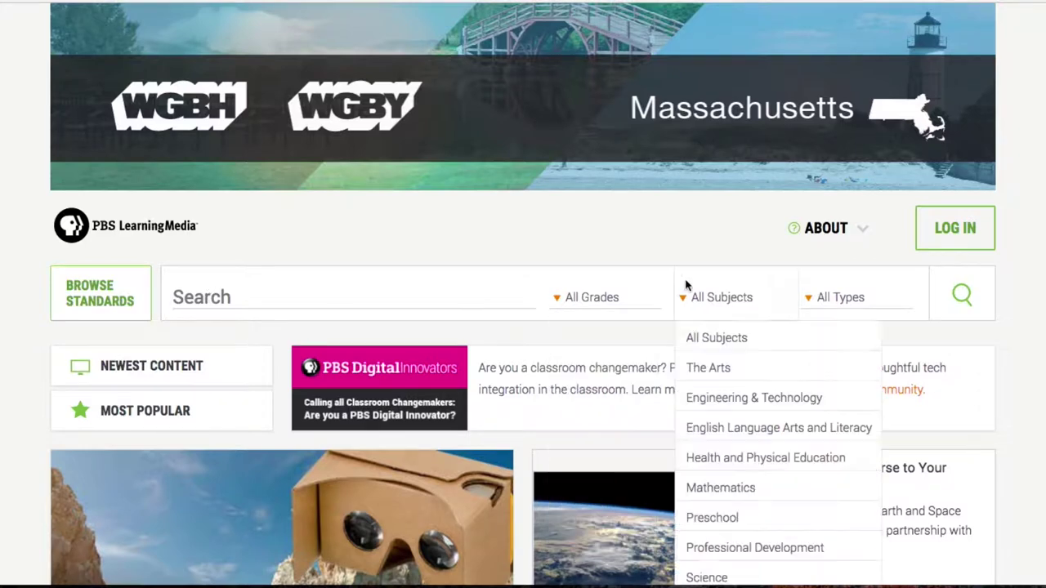
- Open the Sign Up form from LOG IN and enter a first name, last name and email address
click(955, 237)
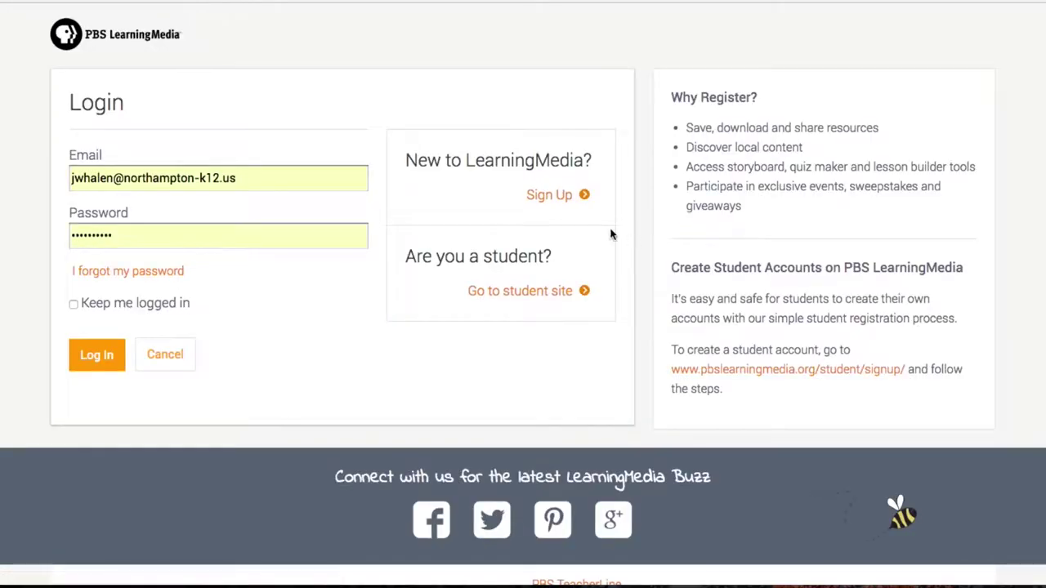
click(538, 199)
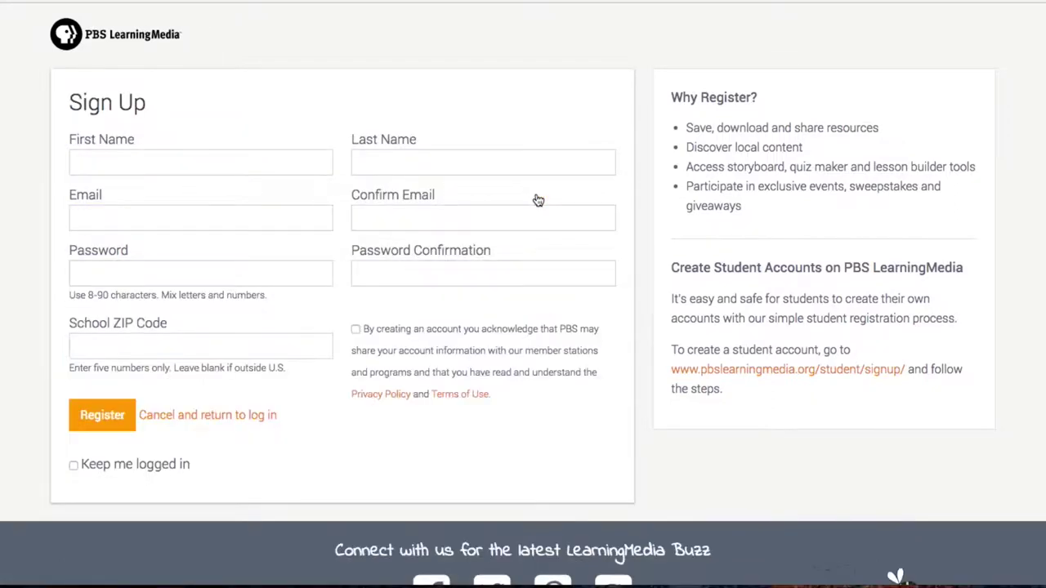
click(283, 168)
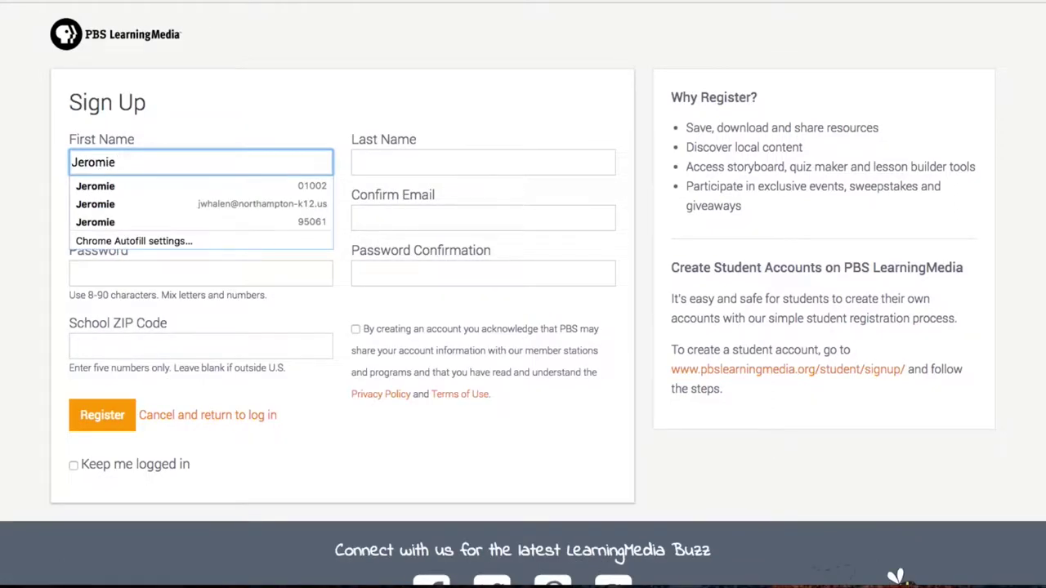
key(Tab)
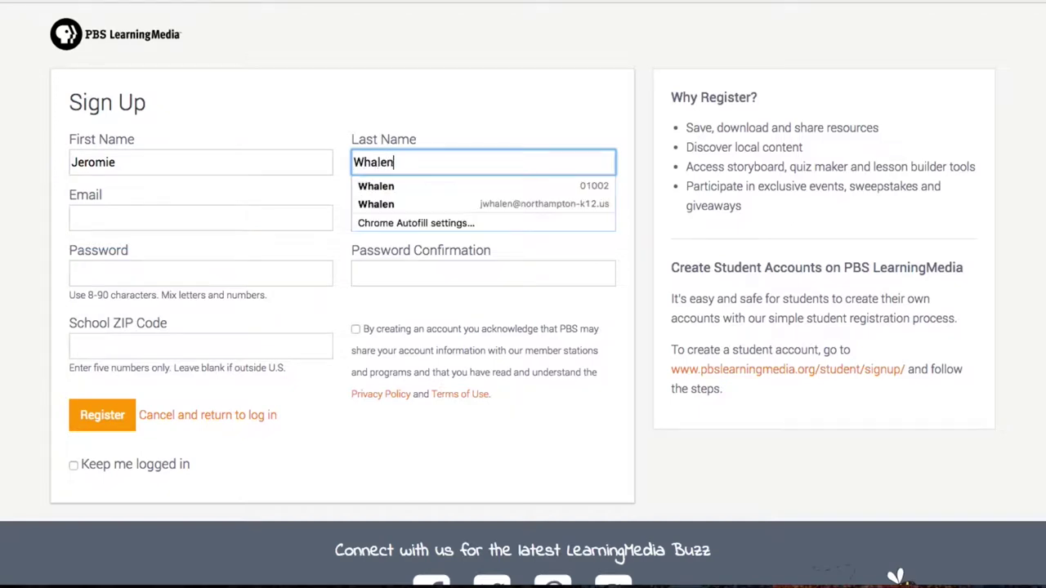
key(Tab)
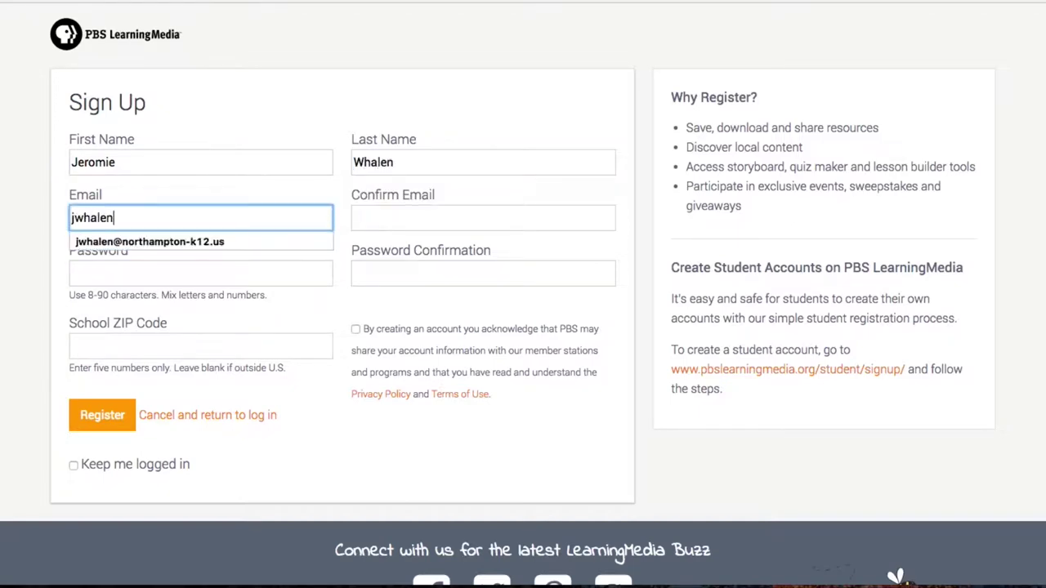
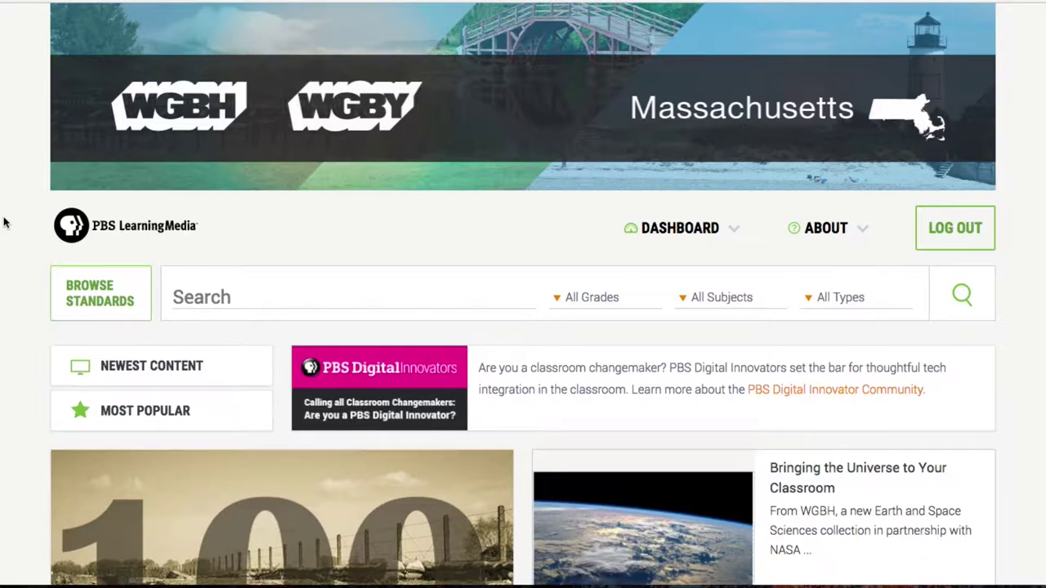
- Enter 'scratchjr' in the resource Search box
mouse_move(685, 231)
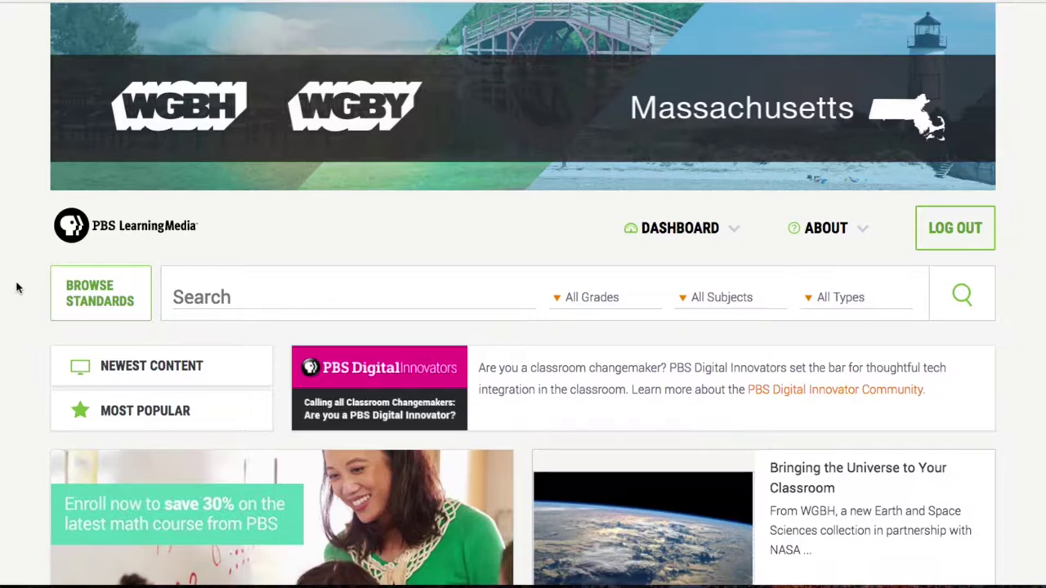
click(260, 296)
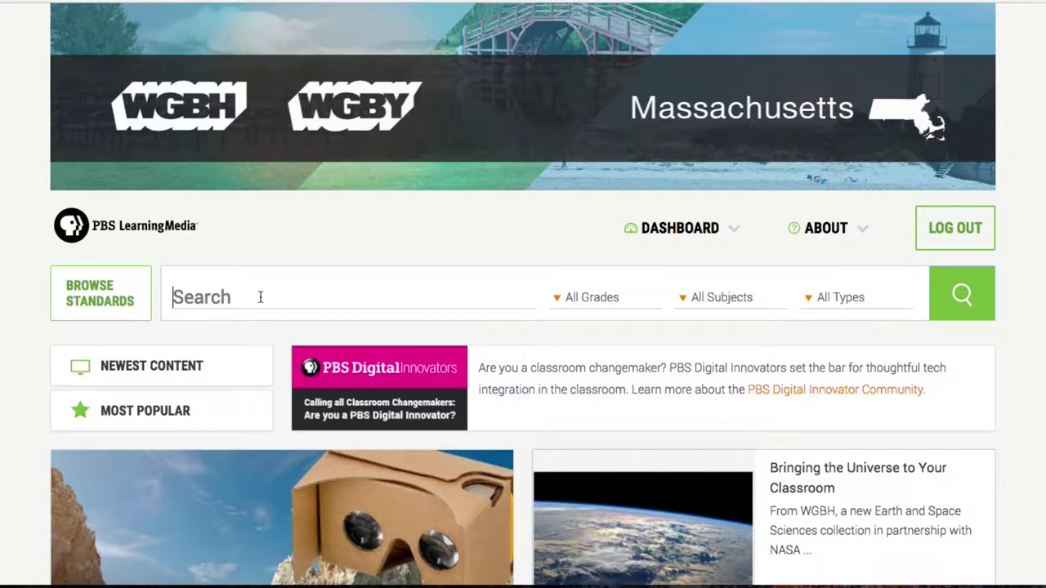
click(260, 297)
text(scratchjr)
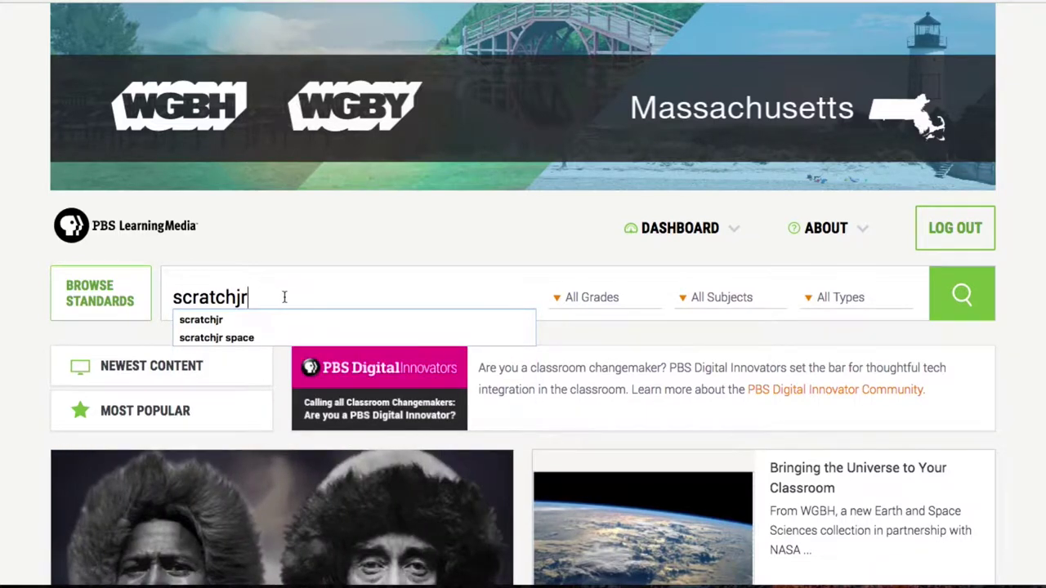
- Limit the search to grade 3 and Science, then run it
mouse_move(569, 304)
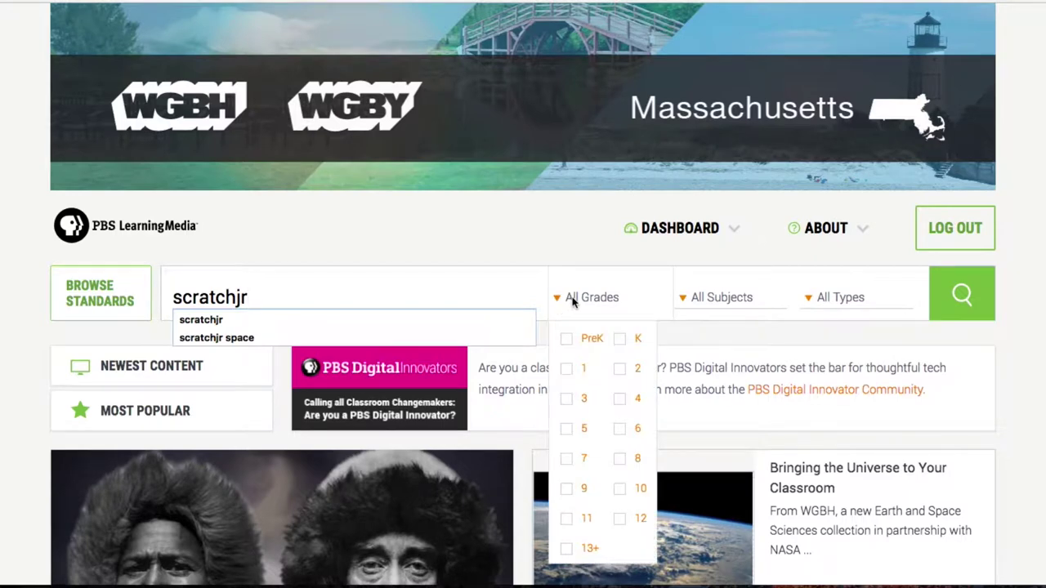
click(568, 400)
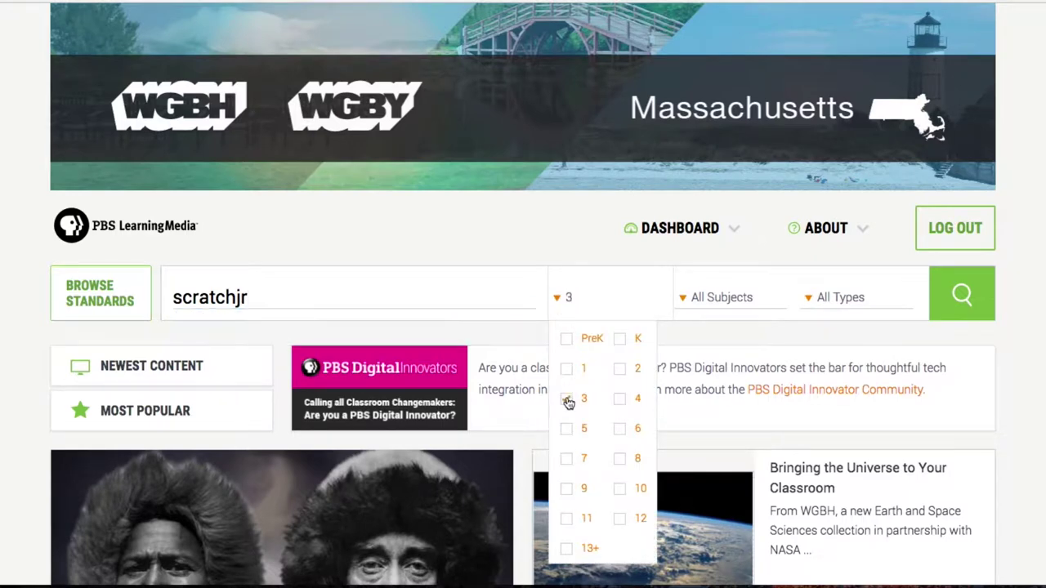
mouse_move(730, 305)
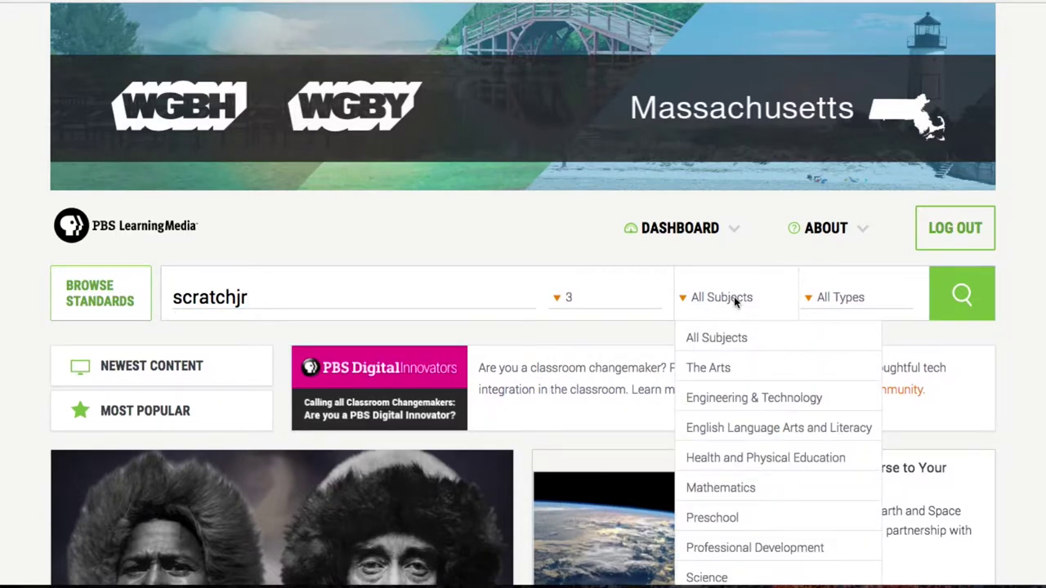
scroll(736, 300, down, 3)
click(719, 451)
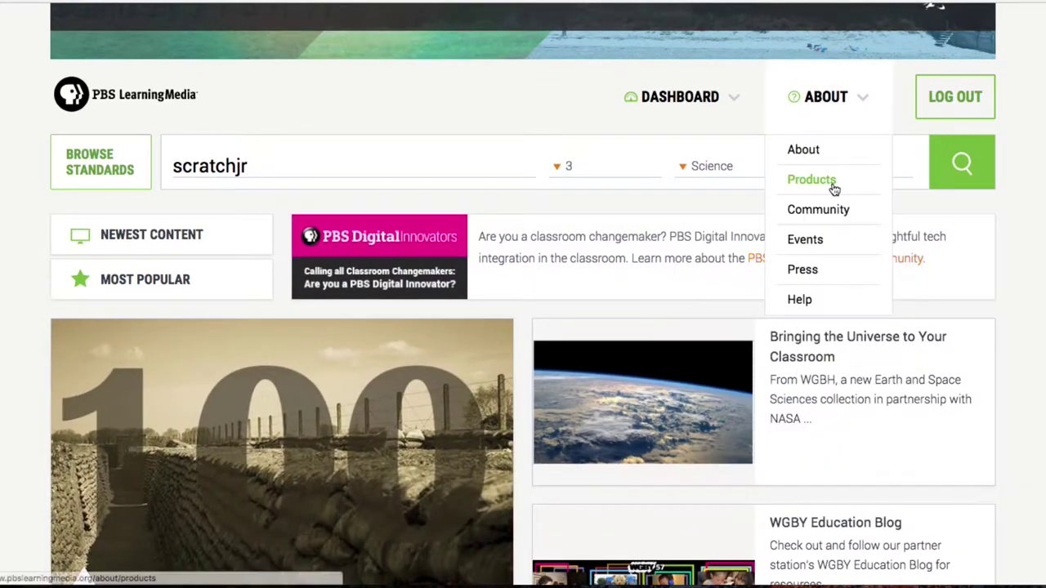
mouse_move(832, 167)
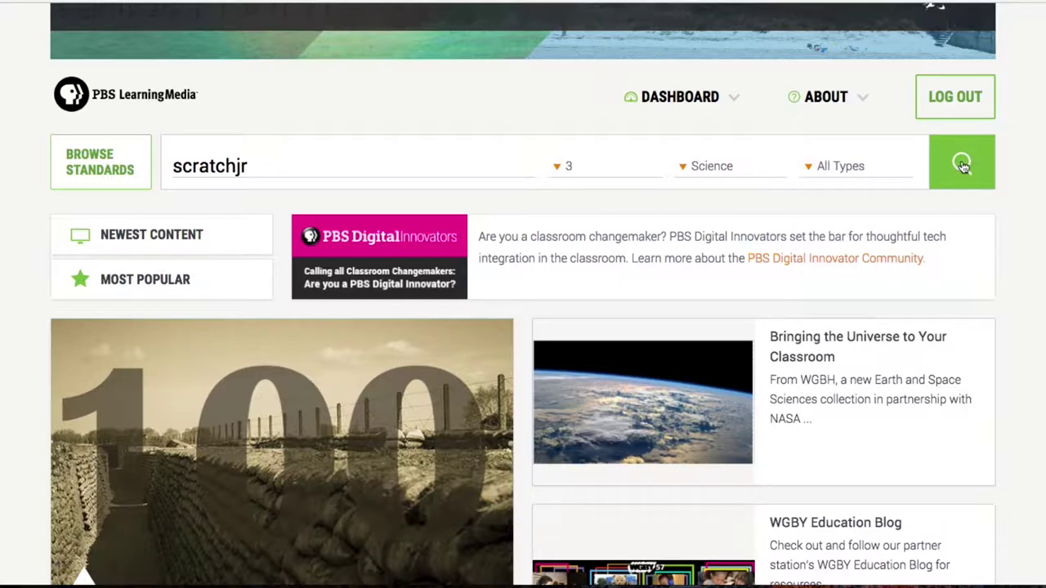
click(963, 166)
- Scroll through the grade 3 Science scratchjr search results
scroll(434, 346, down, 3)
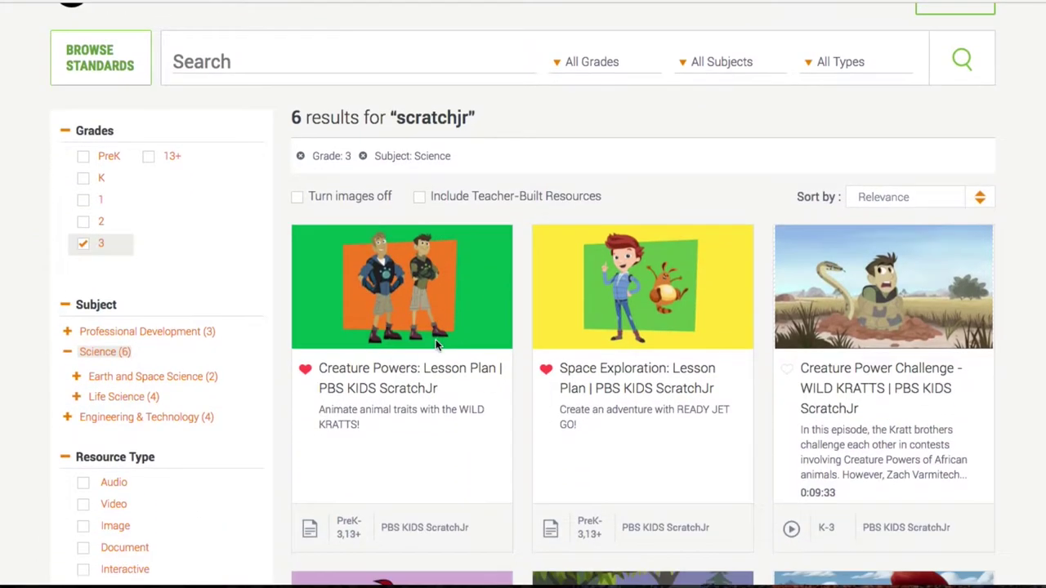
scroll(435, 346, down, 3)
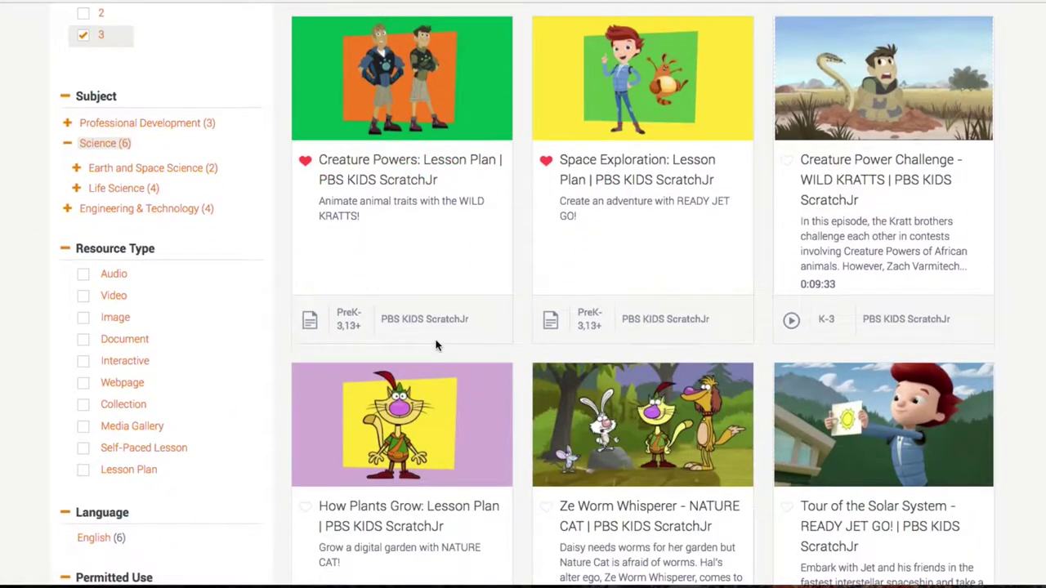
scroll(436, 345, up, 1)
scroll(436, 346, up, 1)
scroll(436, 345, down, 3)
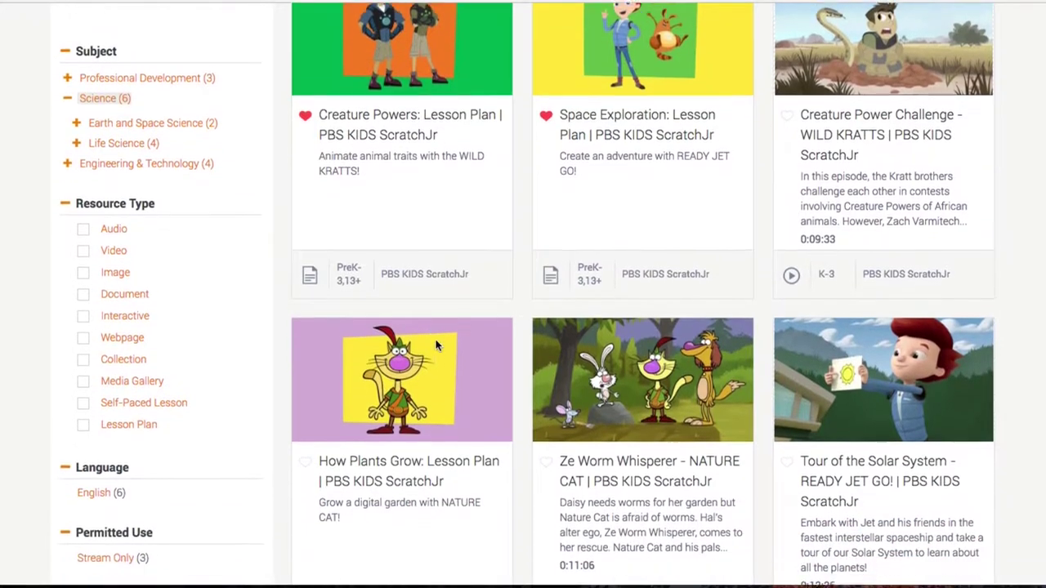
scroll(435, 346, down, 3)
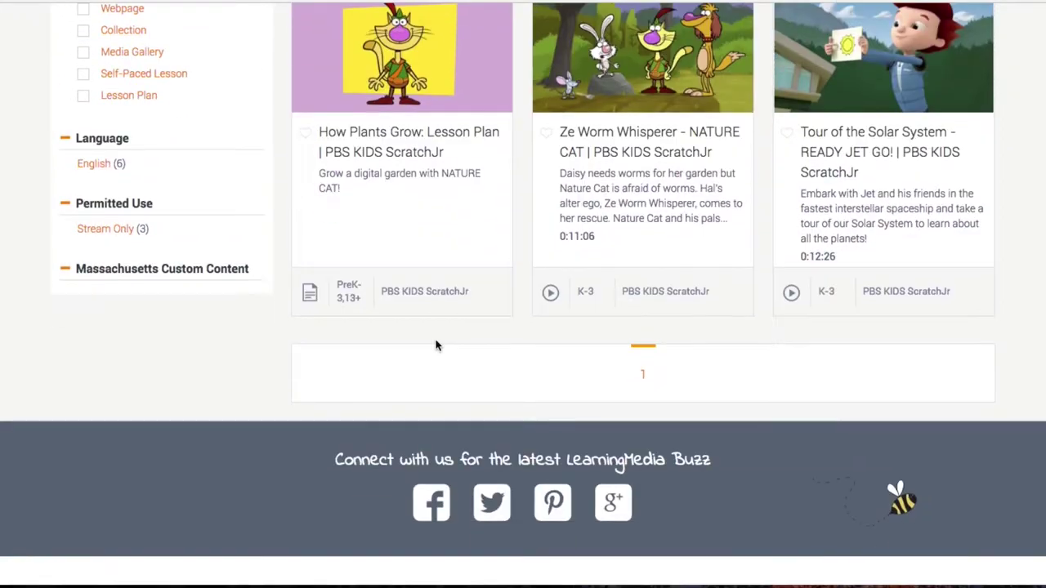
scroll(434, 343, up, 2)
scroll(438, 346, up, 1)
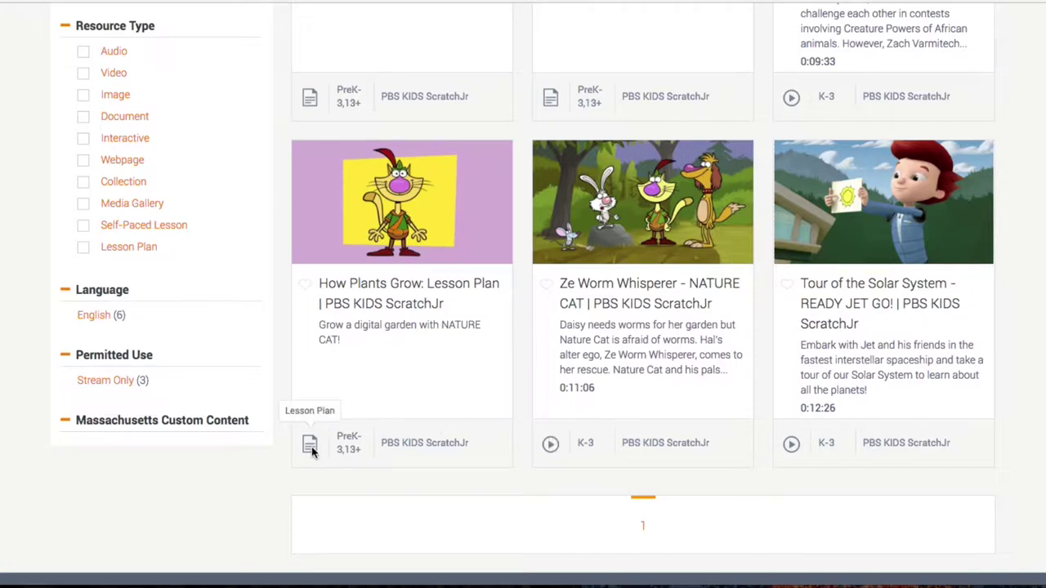
scroll(312, 448, up, 5)
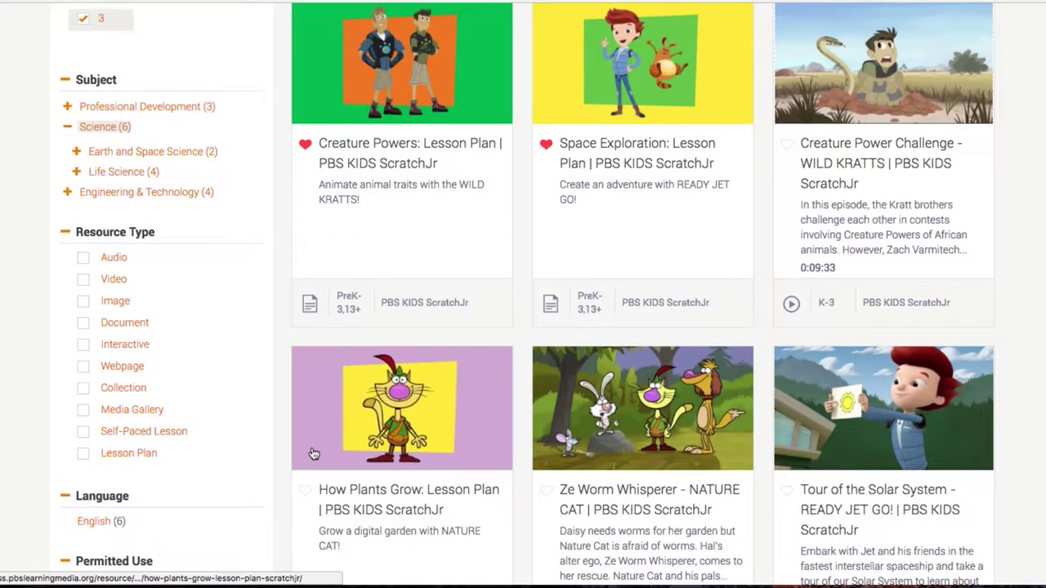
scroll(314, 454, up, 1)
scroll(88, 352, up, 4)
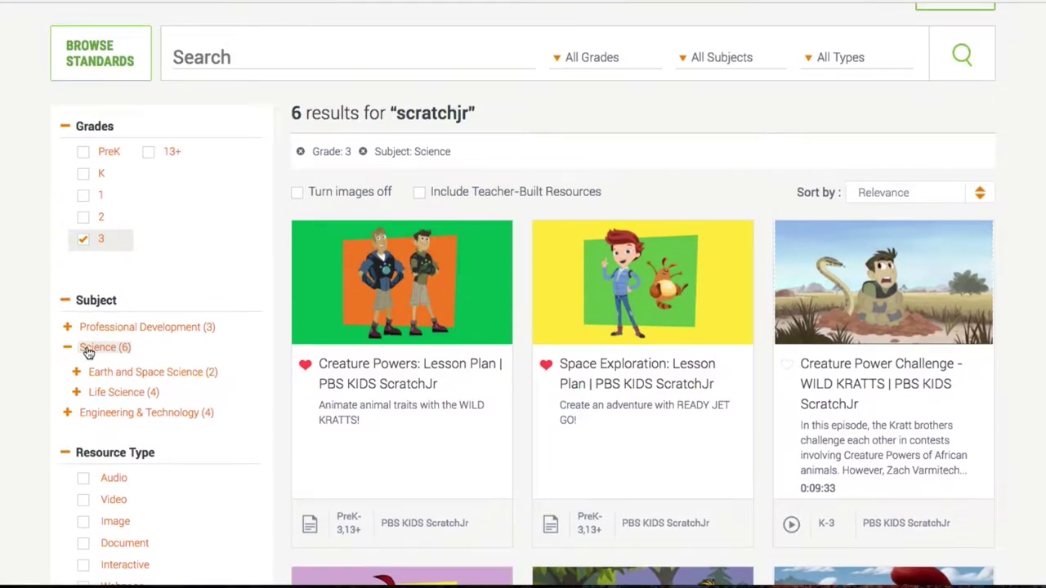
scroll(151, 364, down, 3)
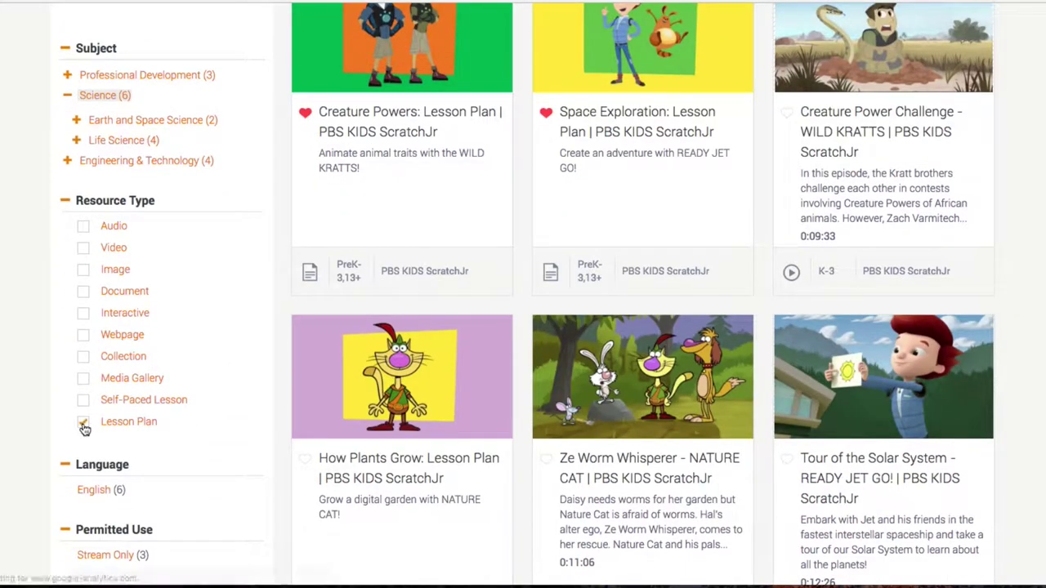
scroll(280, 385, down, 1)
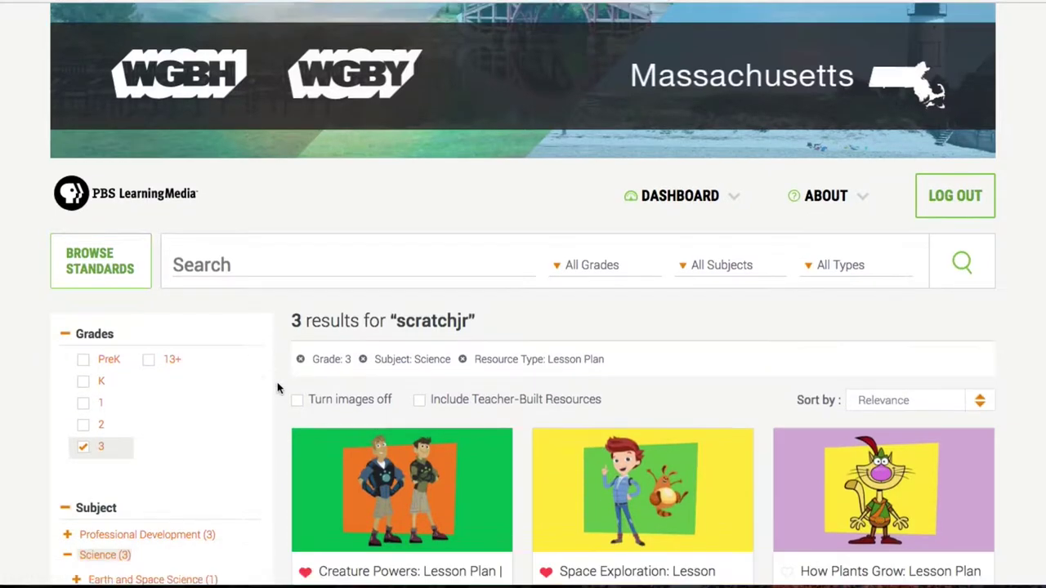
scroll(277, 388, down, 4)
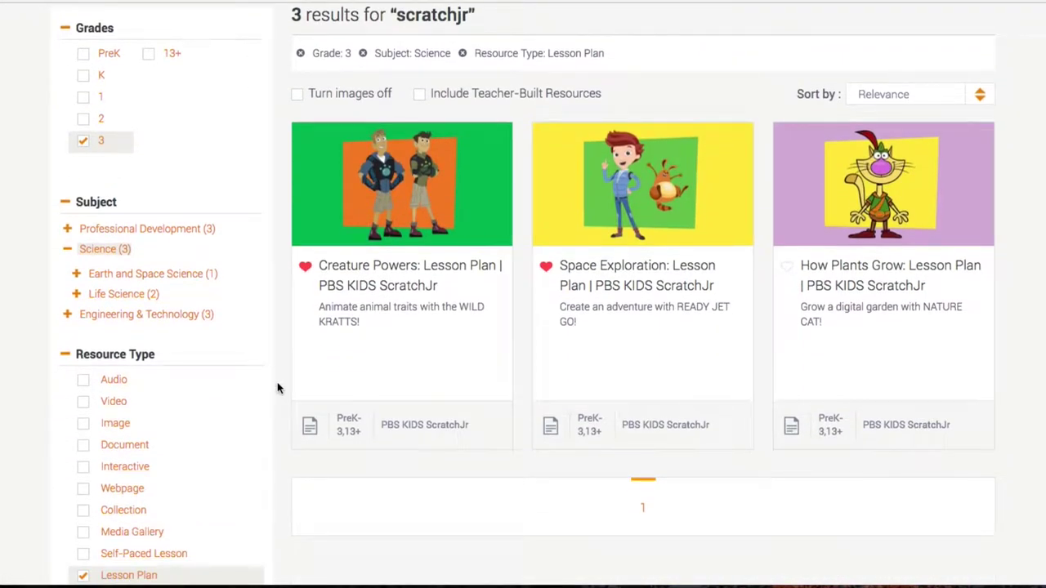
- Open the Space Exploration lesson plan and toggle its heart icon until it is favorited
click(617, 290)
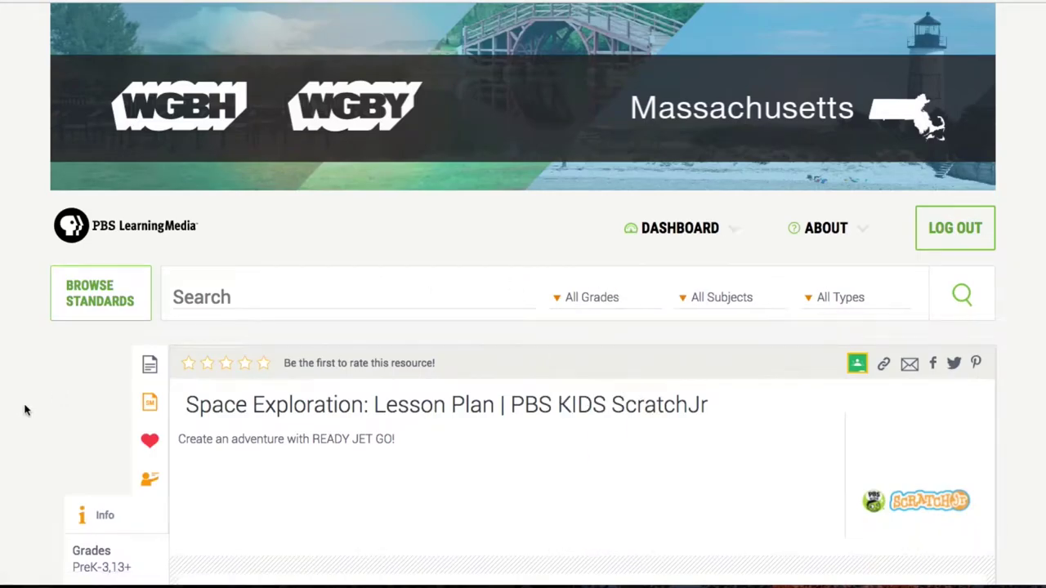
scroll(24, 419, down, 3)
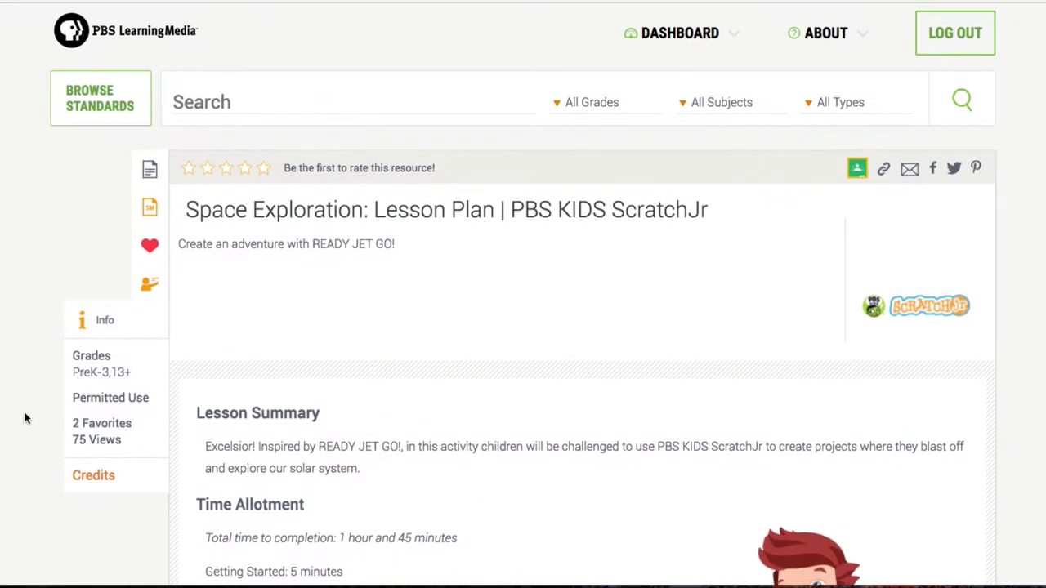
scroll(24, 419, down, 1)
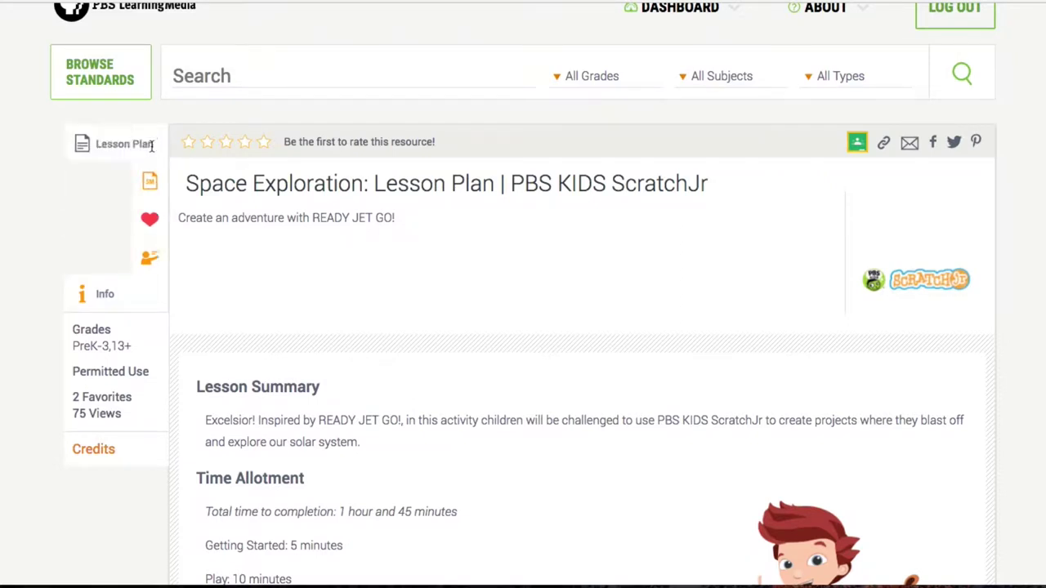
click(118, 224)
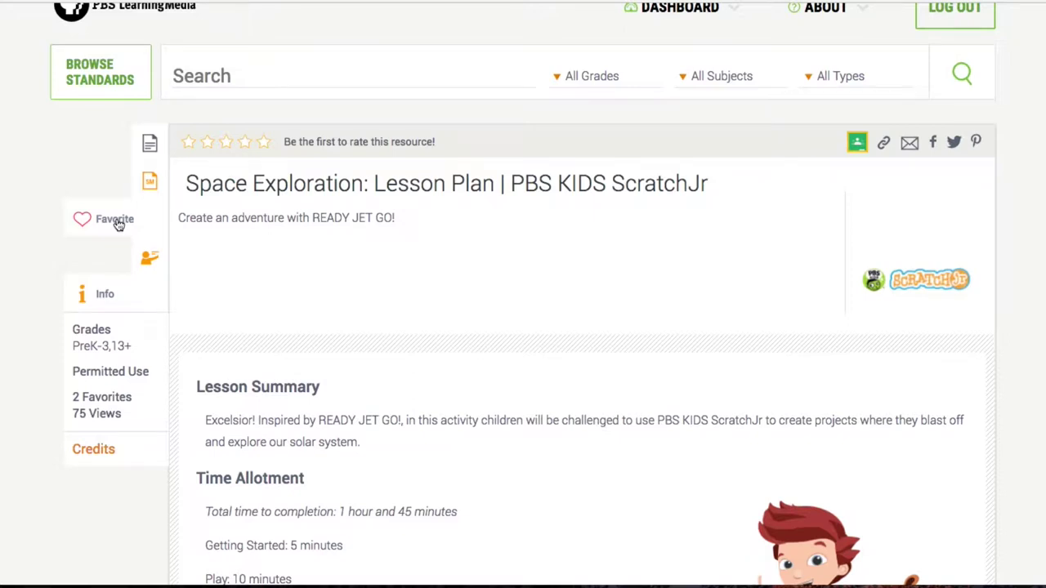
click(119, 224)
click(118, 224)
click(119, 224)
scroll(55, 175, up, 1)
scroll(55, 175, up, 3)
- Open Dashboard Favorites and select the Space Exploration lesson plan
mouse_move(675, 139)
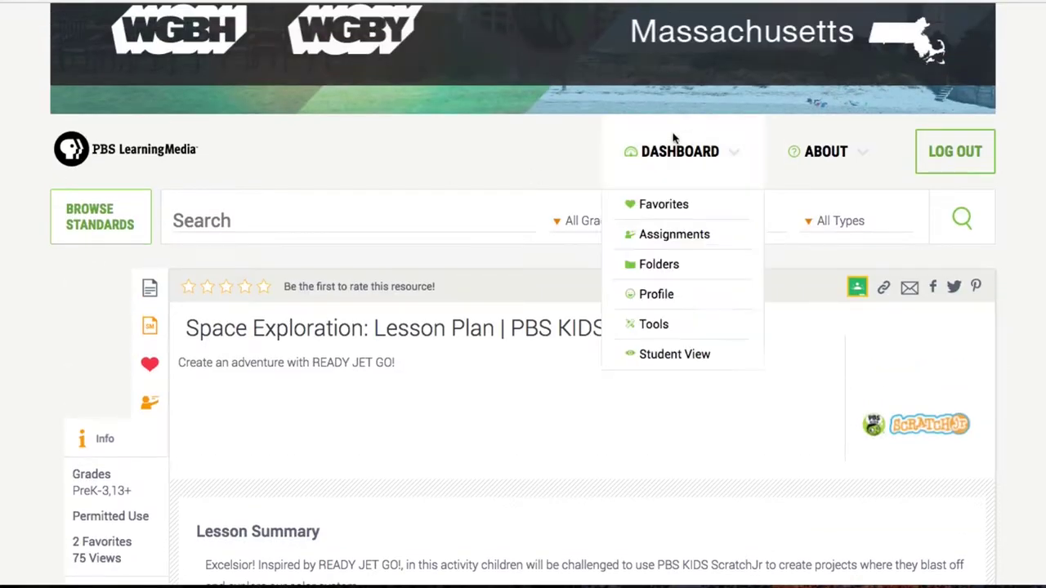
click(668, 206)
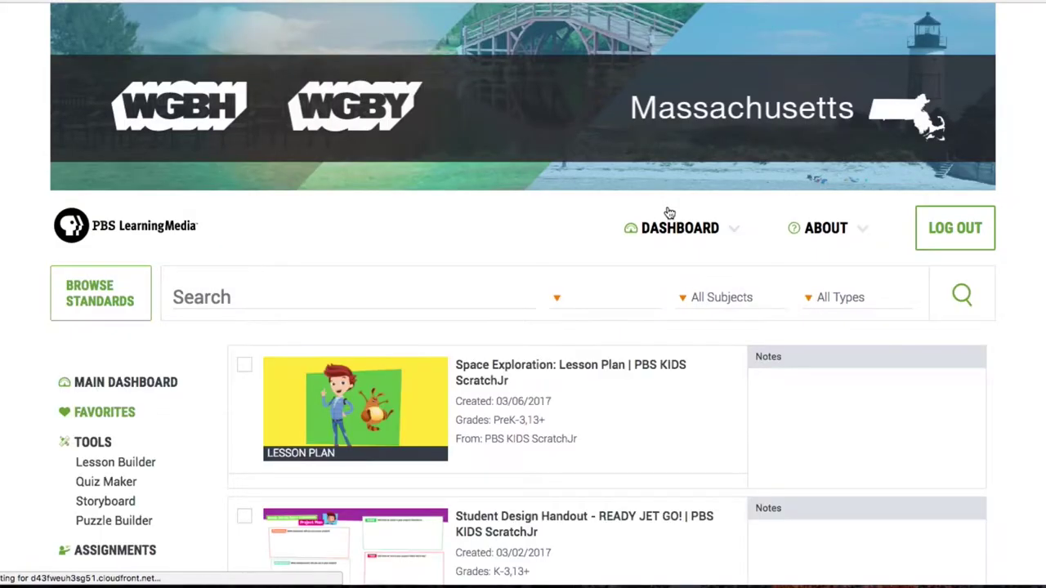
scroll(668, 212, down, 1)
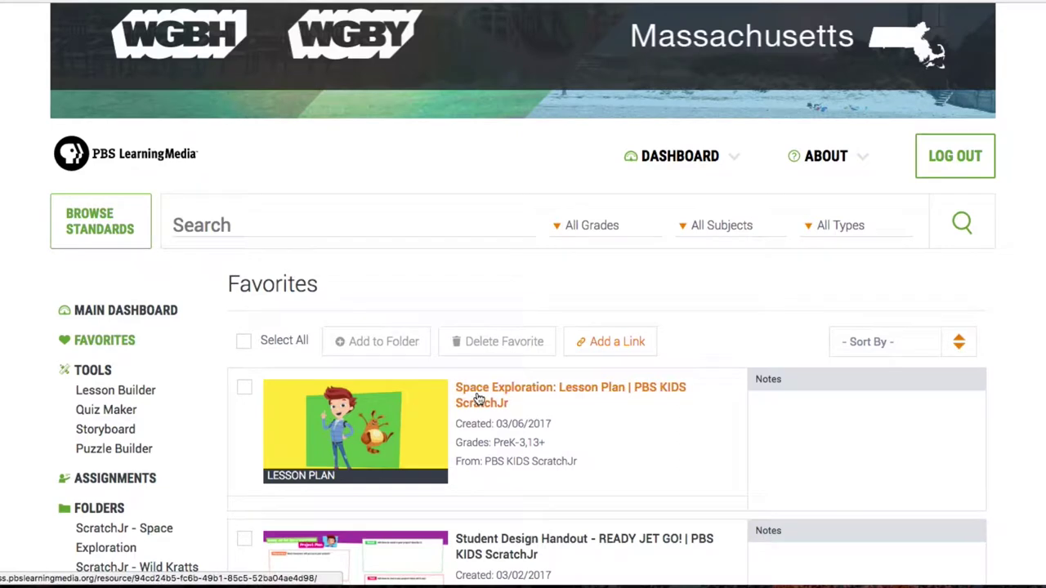
click(478, 398)
- Scroll down the lesson plan to its Supplies section
scroll(401, 357, down, 3)
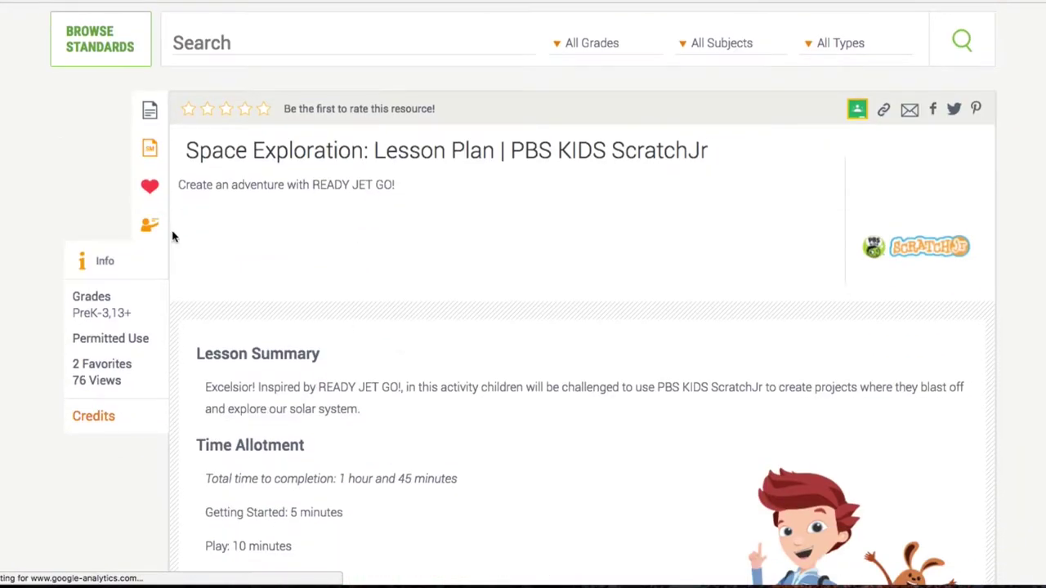
scroll(284, 275, down, 4)
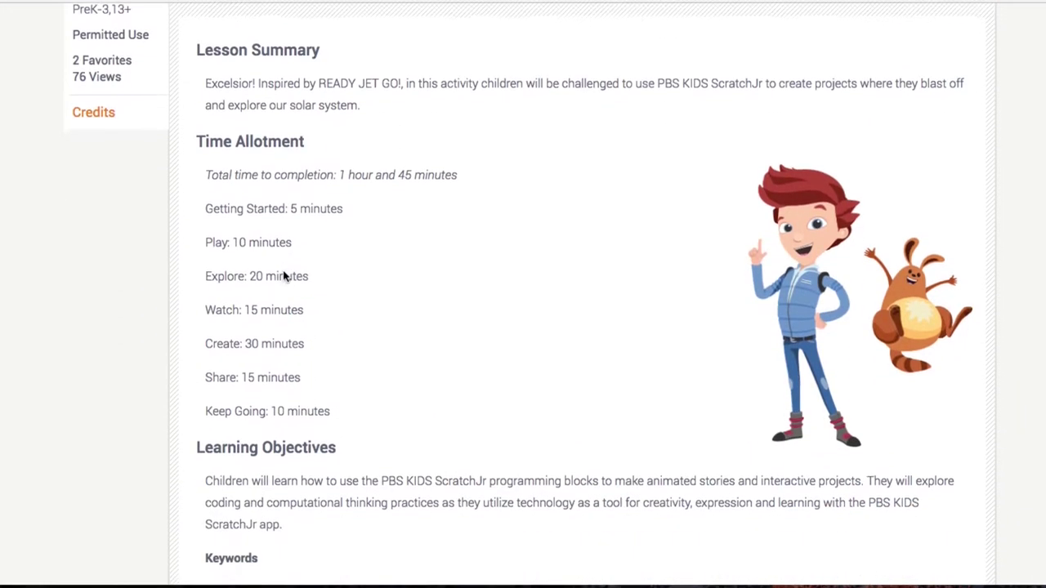
scroll(283, 275, down, 4)
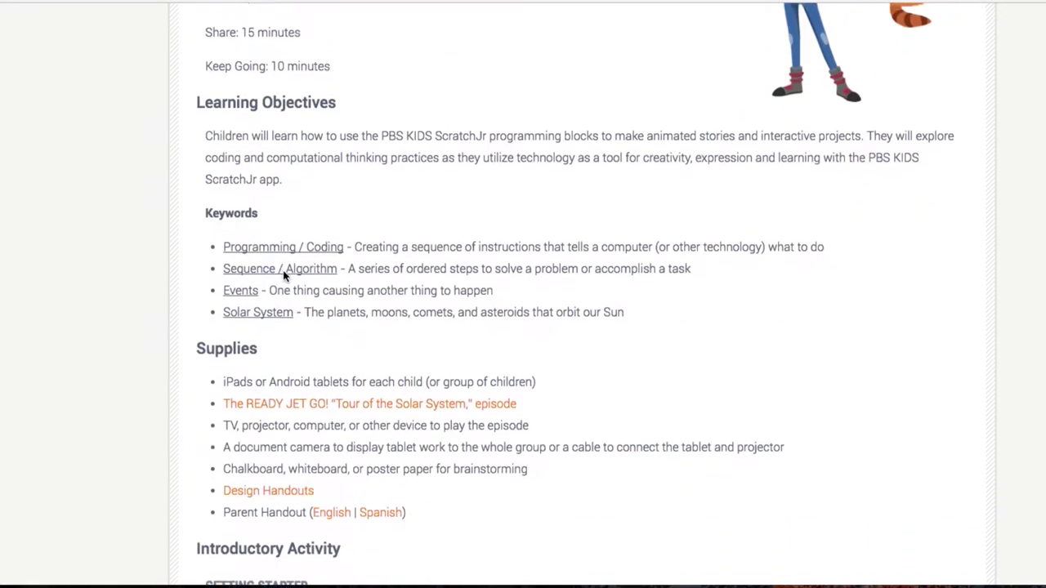
scroll(284, 275, down, 1)
scroll(283, 276, down, 7)
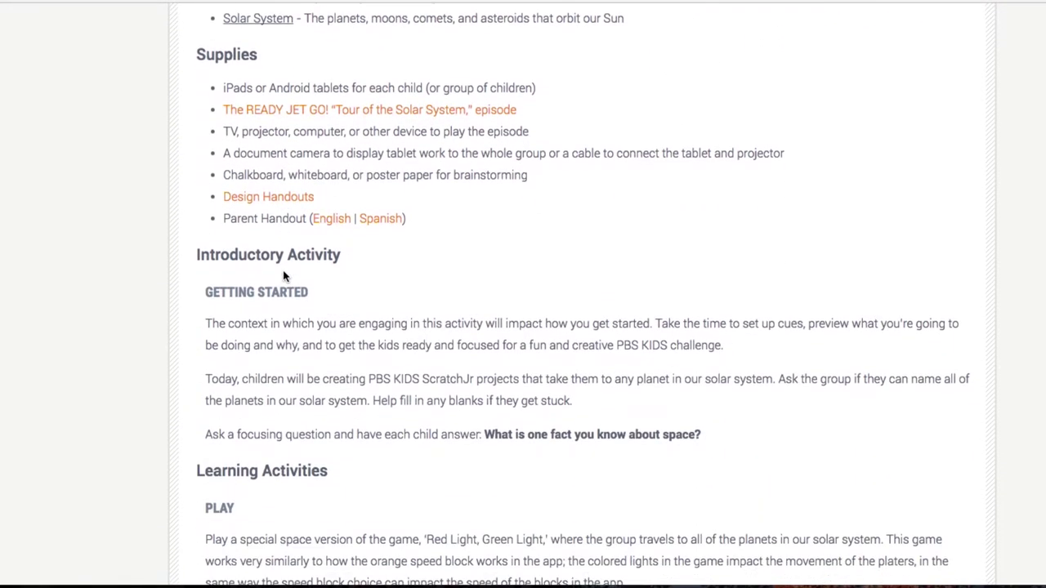
scroll(284, 275, up, 7)
scroll(283, 275, down, 10)
scroll(284, 275, down, 6)
scroll(283, 275, up, 13)
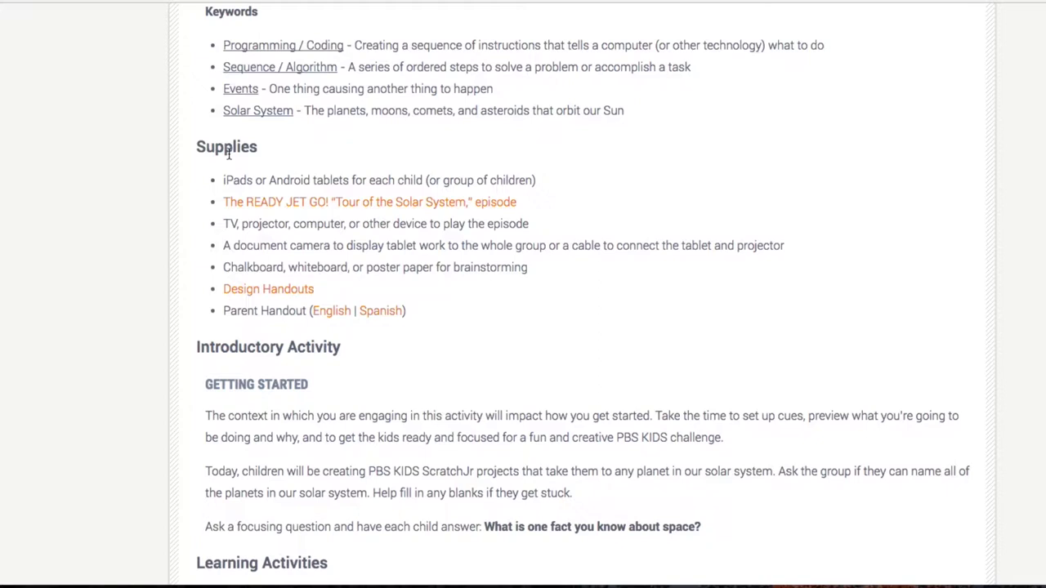
- Open the READY JET GO! Student Design Handout and expand its Educational Standards
click(287, 296)
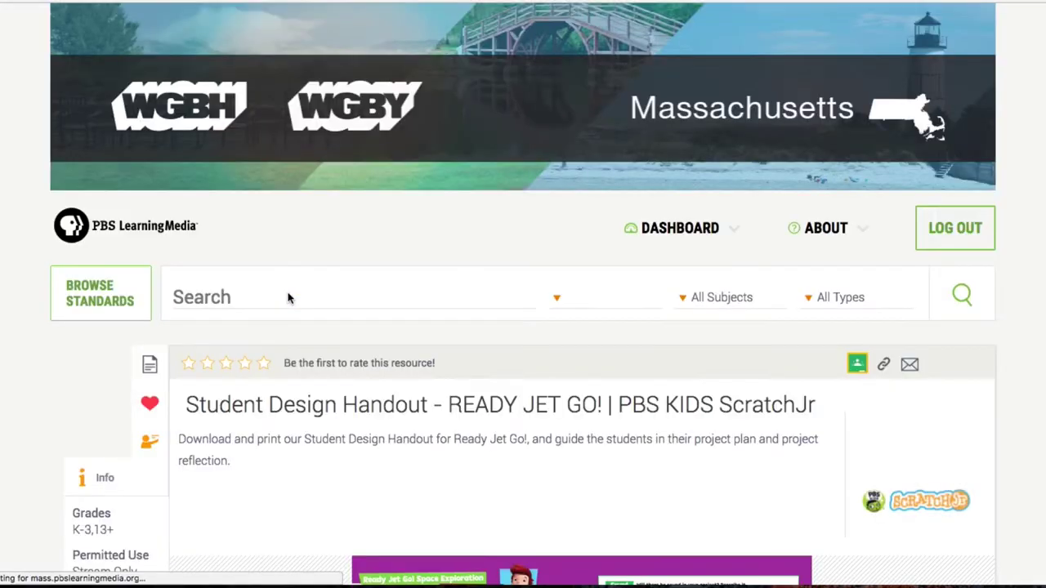
scroll(229, 400, down, 5)
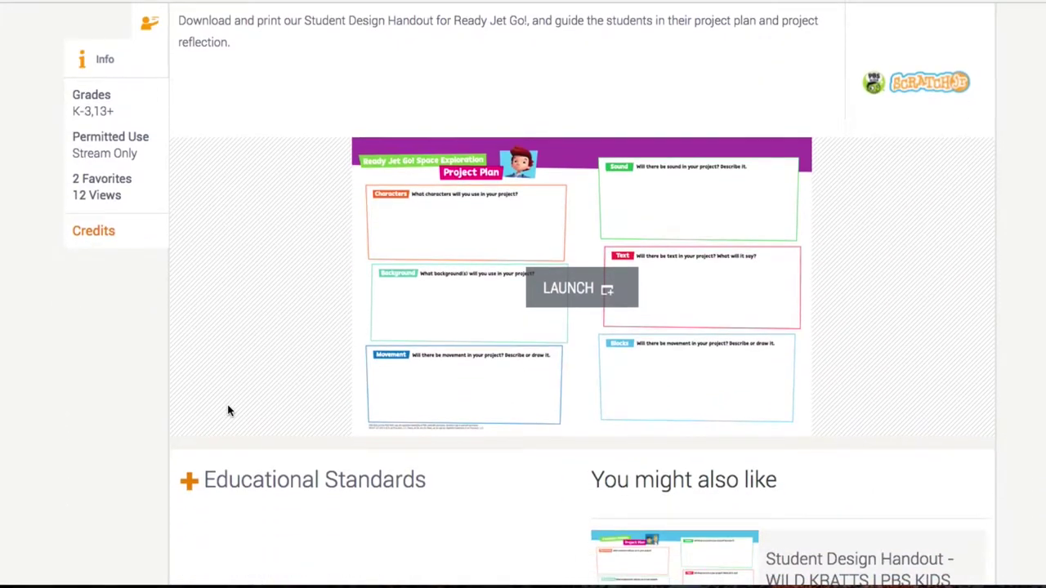
scroll(229, 411, down, 1)
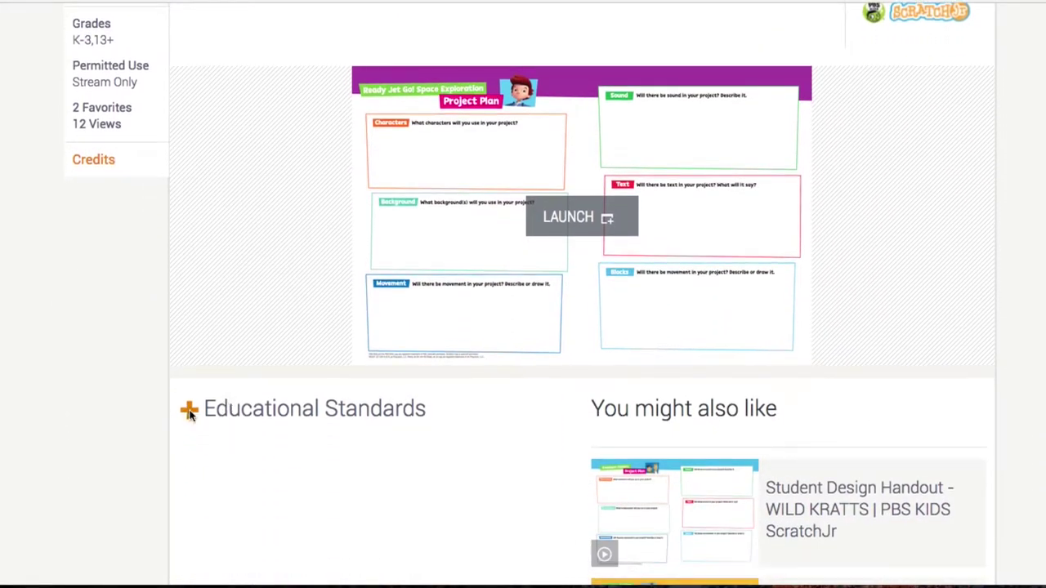
click(189, 413)
scroll(189, 415, down, 2)
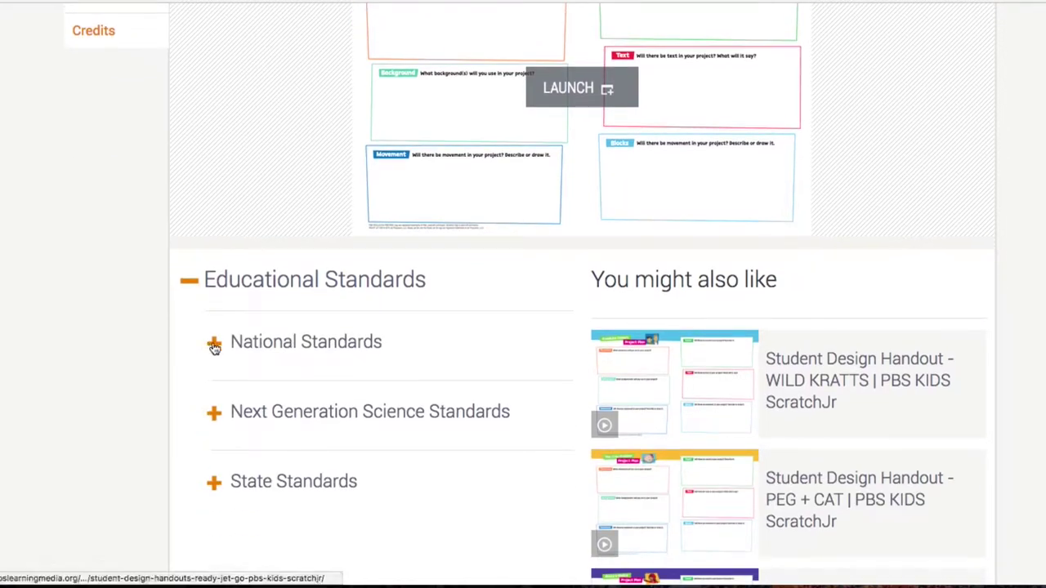
- Show and hide the National Standards and State Standards details
click(215, 346)
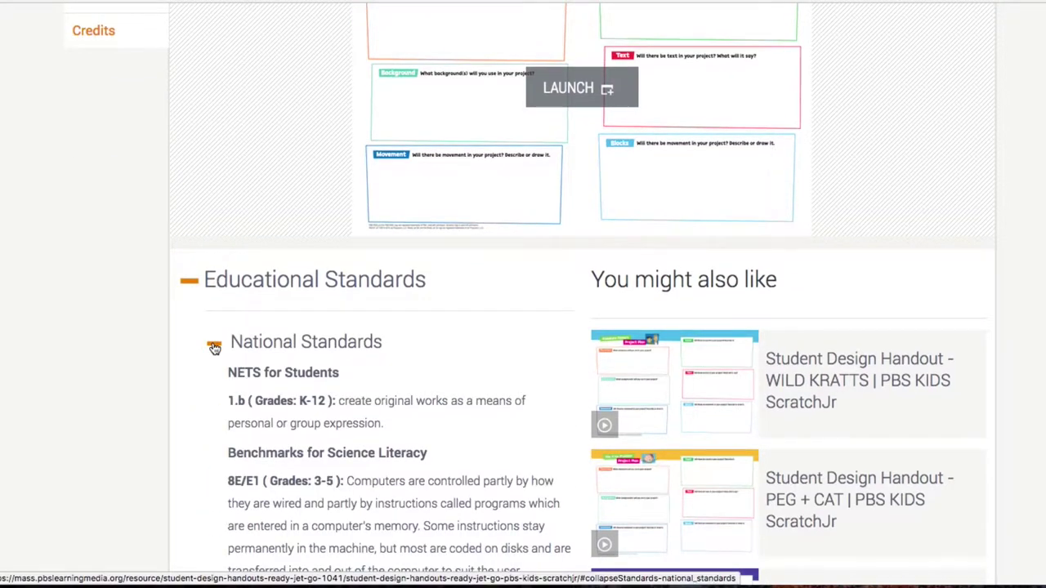
click(214, 346)
scroll(212, 346, down, 2)
click(215, 312)
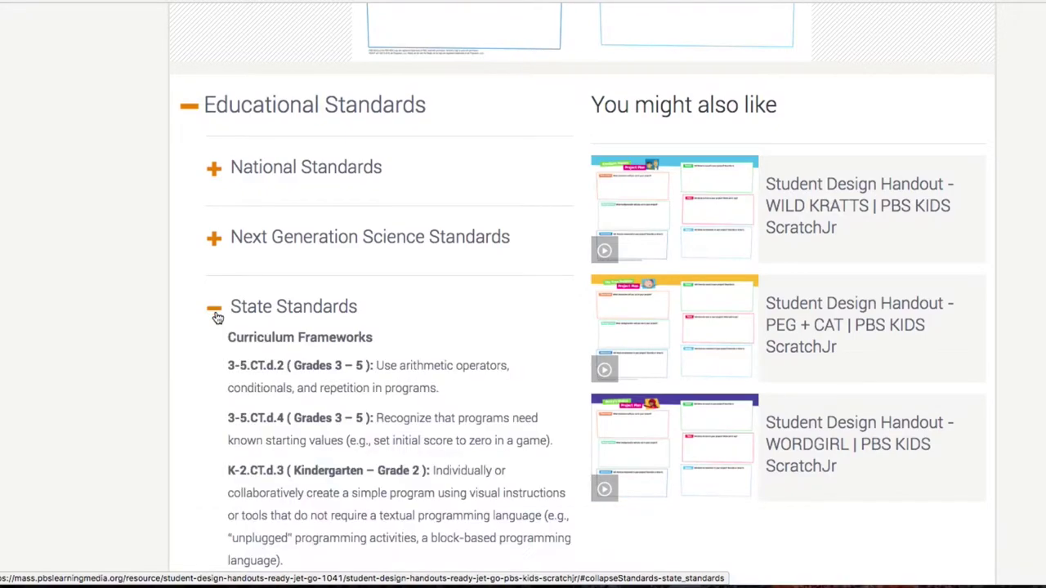
click(215, 311)
scroll(216, 315, down, 2)
scroll(216, 317, up, 4)
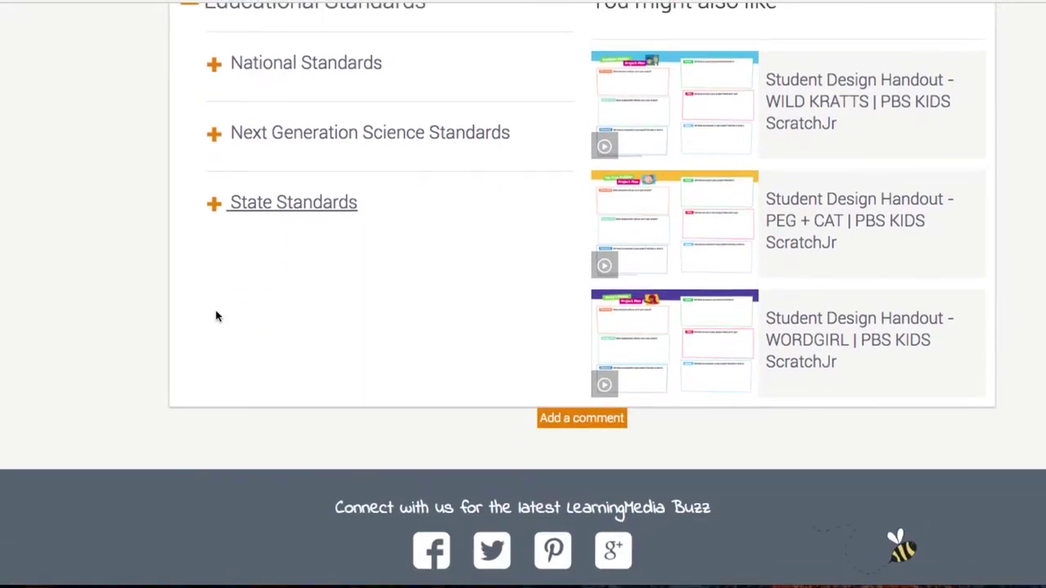
scroll(216, 316, down, 4)
scroll(217, 315, up, 8)
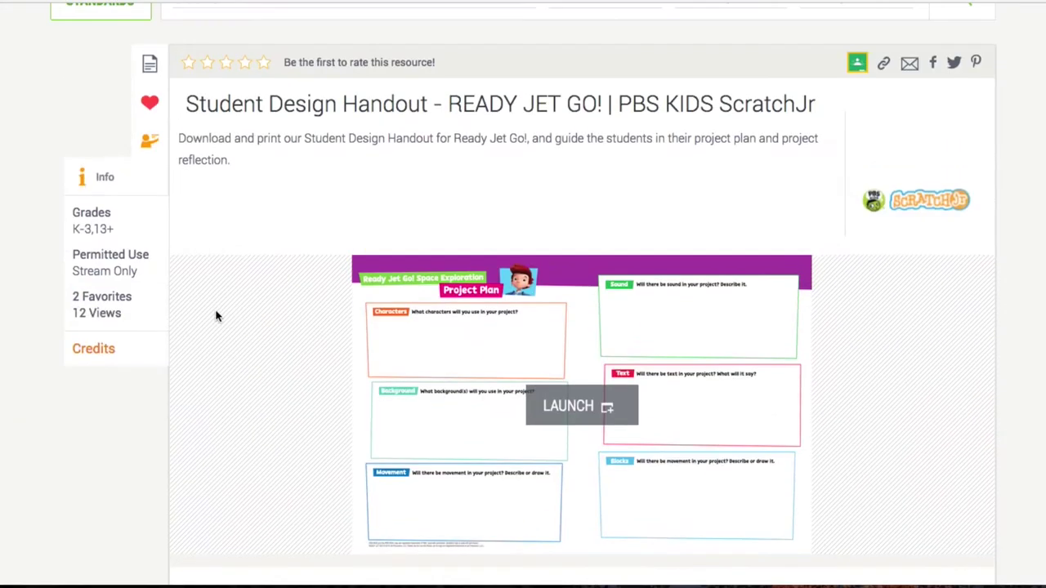
scroll(217, 316, up, 1)
scroll(217, 316, down, 1)
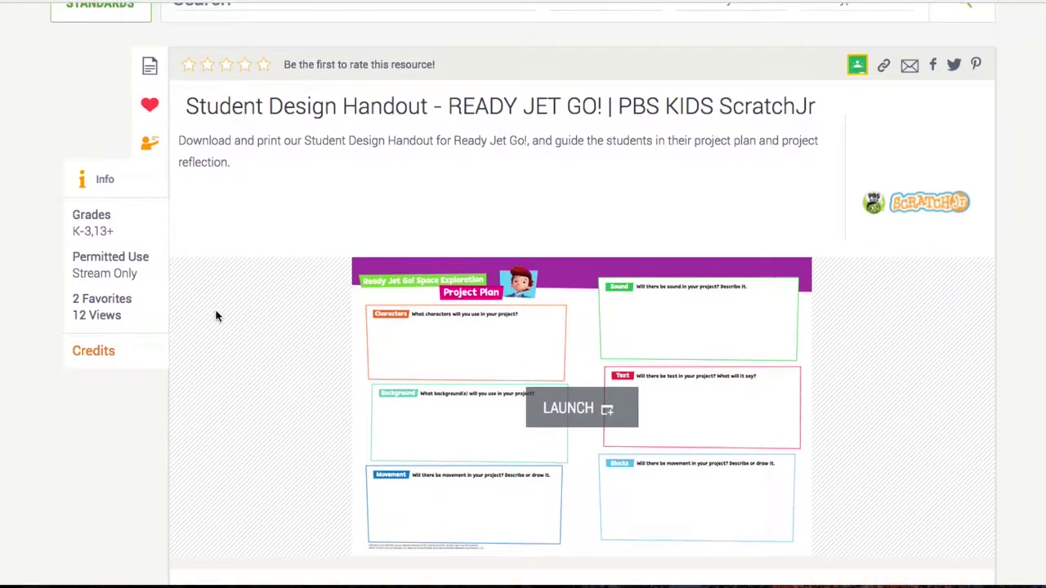
scroll(217, 315, down, 1)
scroll(218, 315, up, 1)
scroll(212, 278, down, 1)
scroll(278, 237, down, 3)
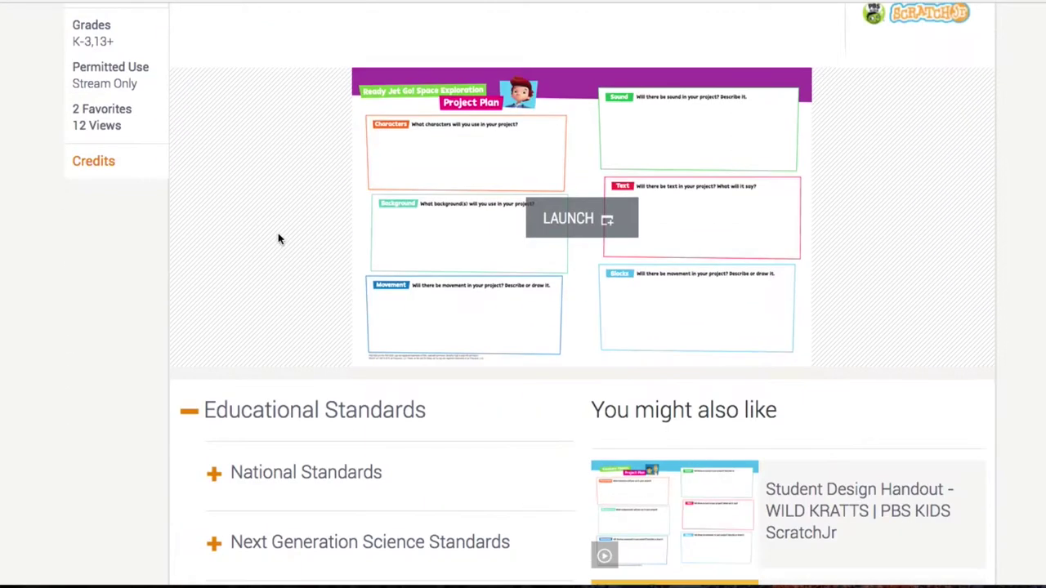
- Launch the handout and start downloading the Jupiter from Space image
click(605, 221)
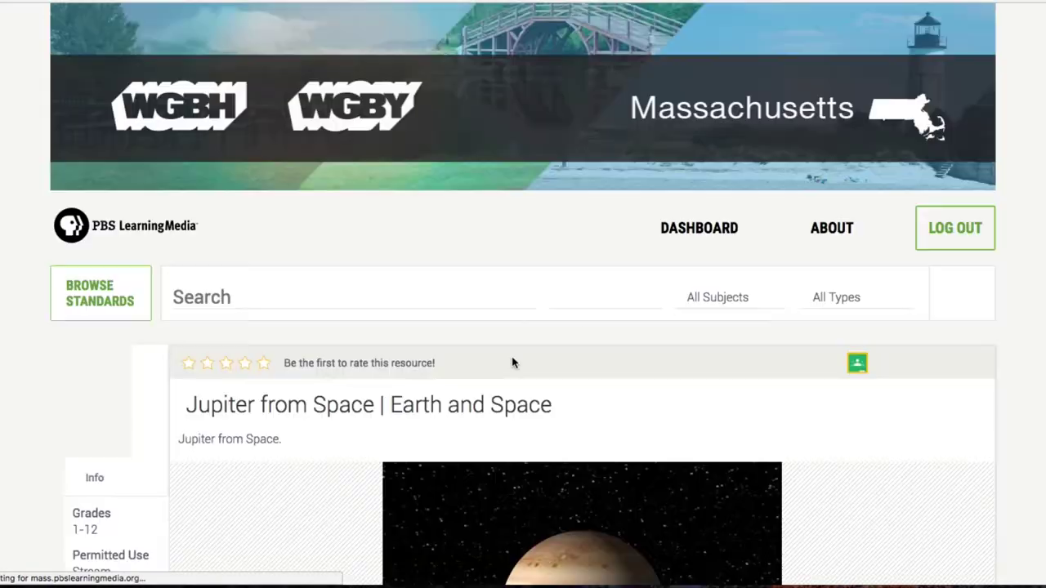
scroll(512, 357, down, 4)
scroll(512, 356, down, 2)
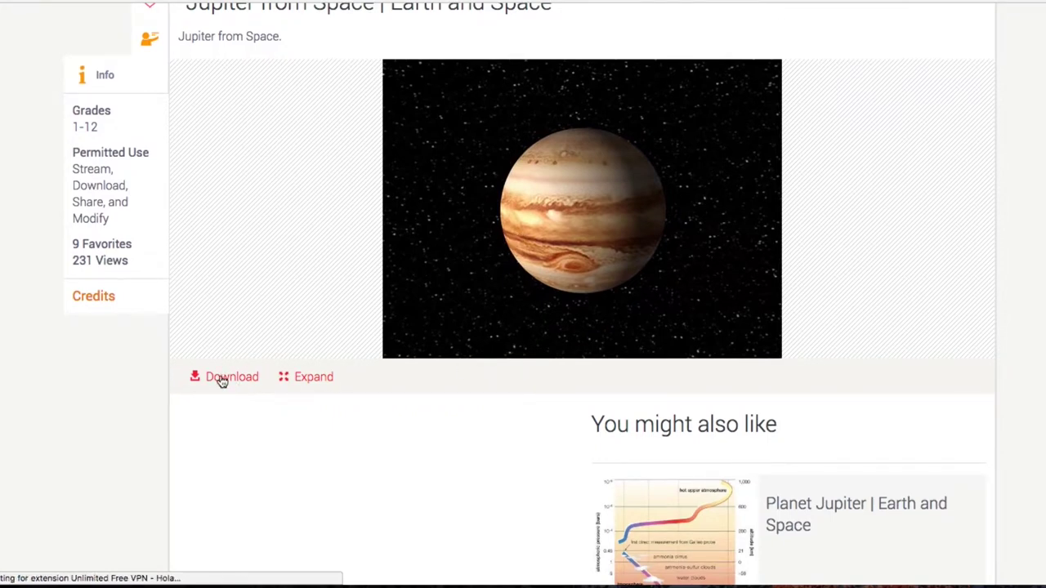
click(221, 377)
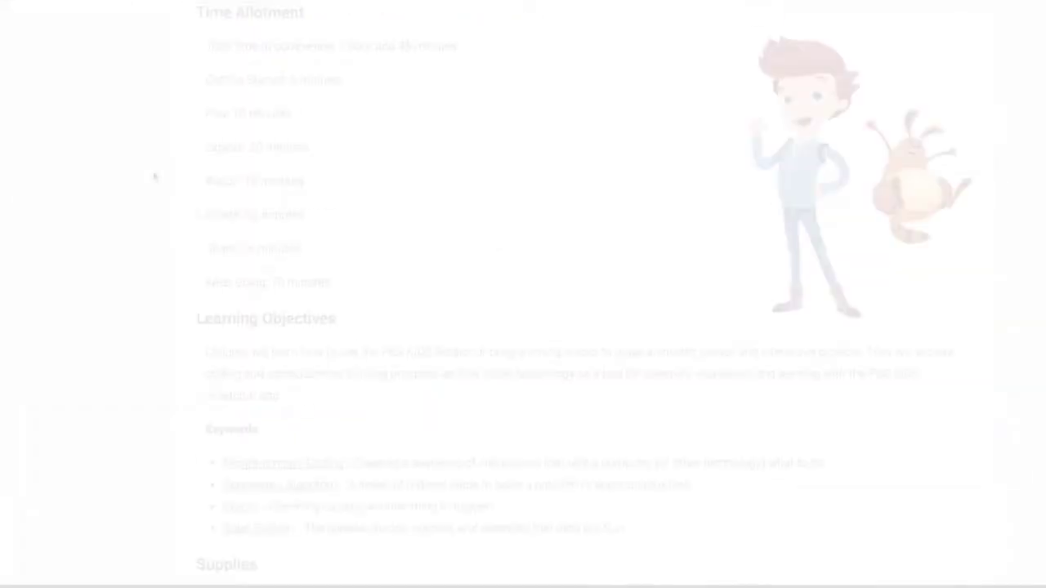
scroll(155, 175, up, 3)
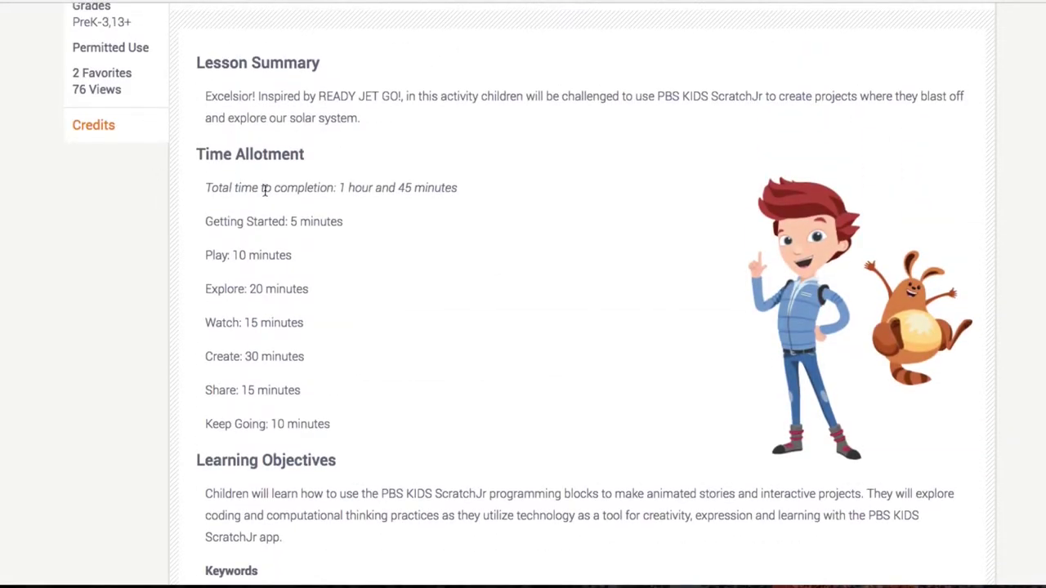
- Generate a Quick Assign student code for the Student Design Handout
scroll(264, 188, up, 3)
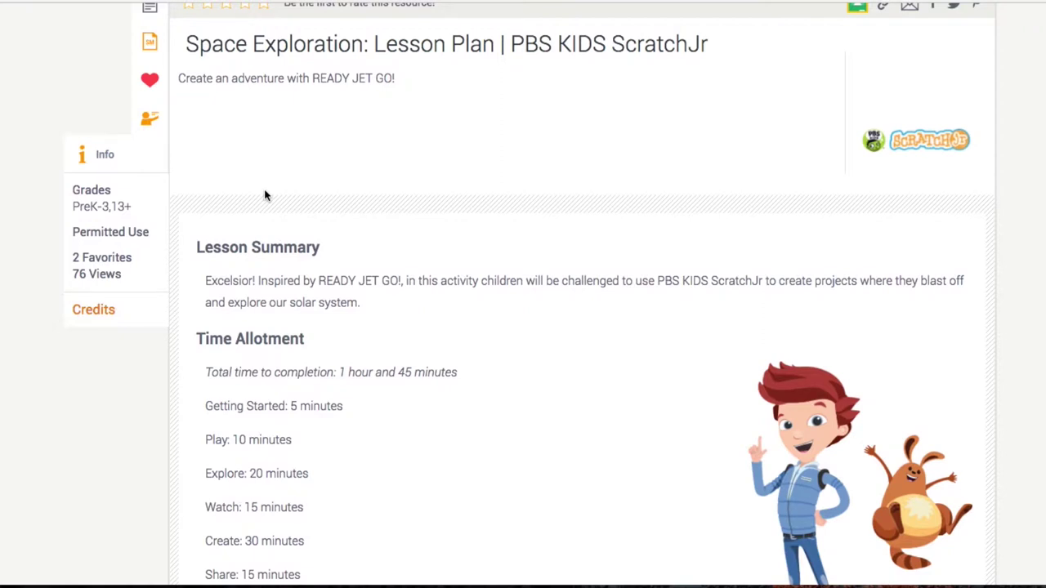
scroll(264, 194, up, 1)
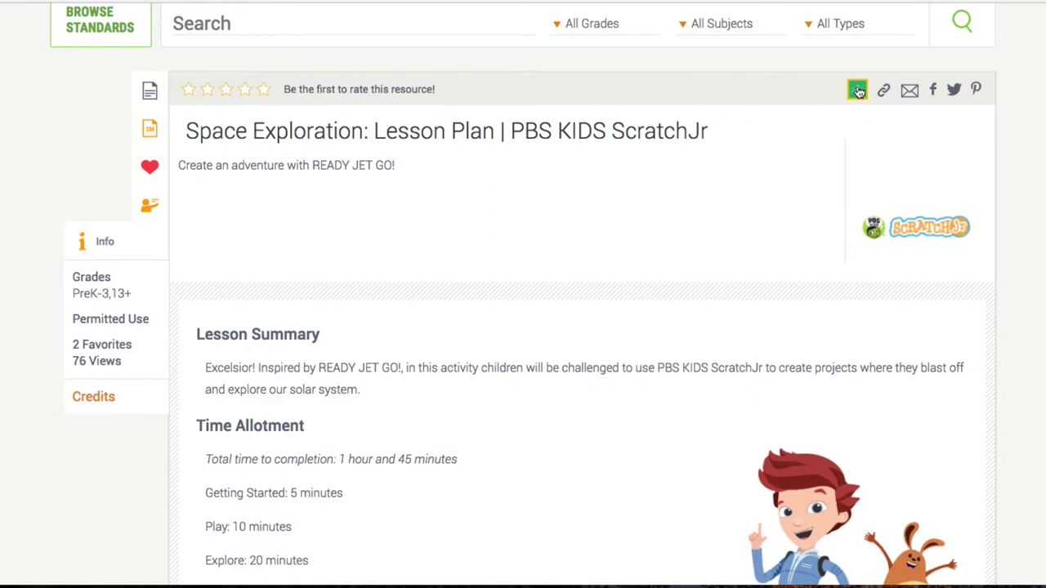
click(857, 91)
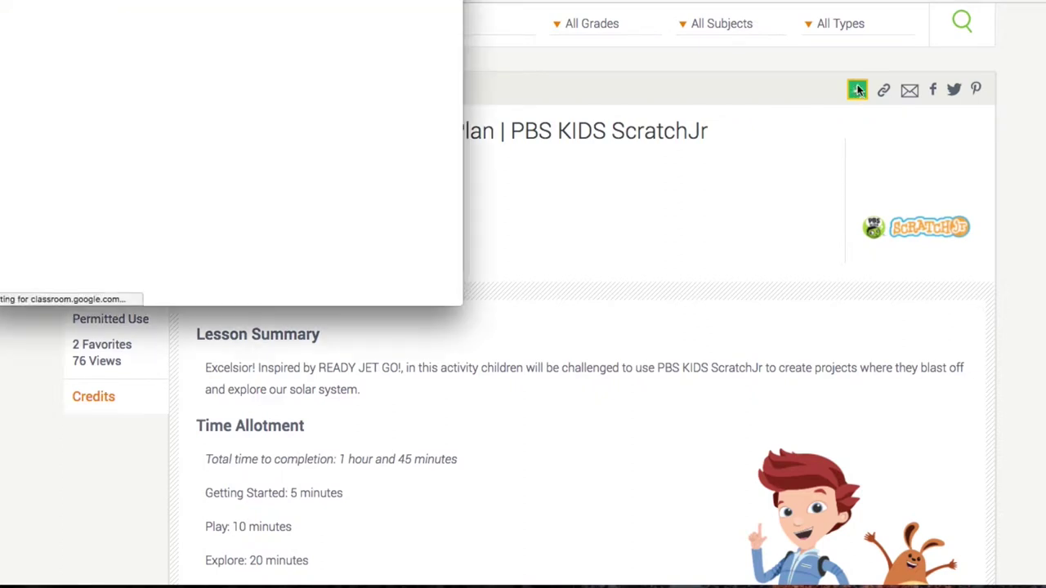
click(237, 144)
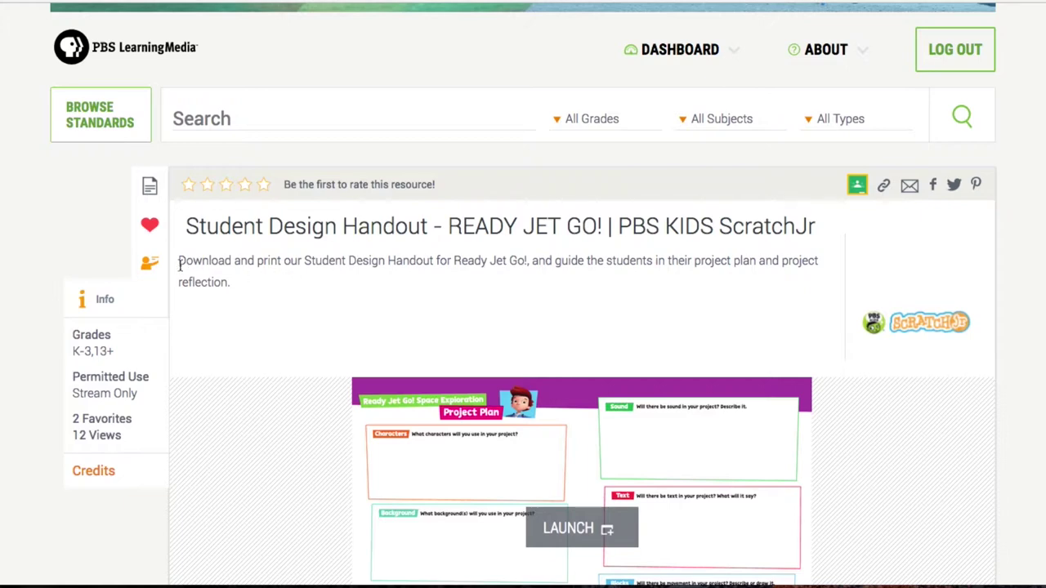
click(152, 268)
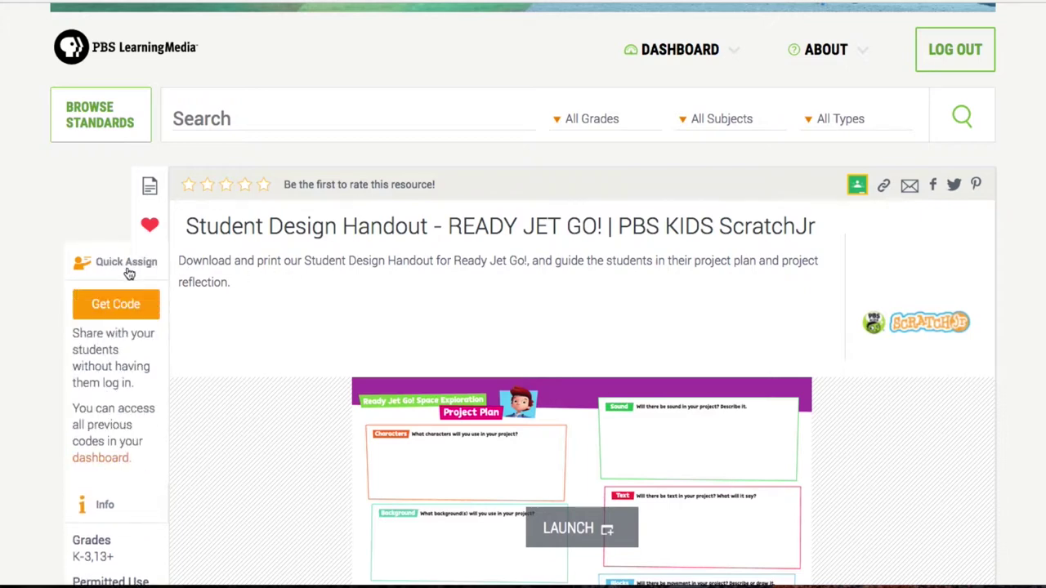
click(111, 306)
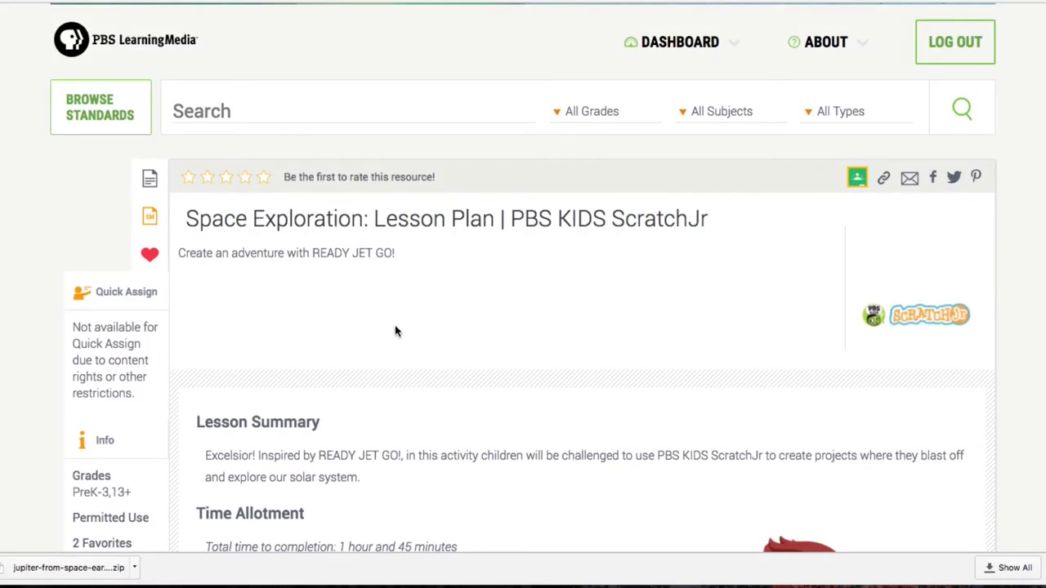
- Go to the main dashboard and open the saved Folders list
mouse_move(633, 28)
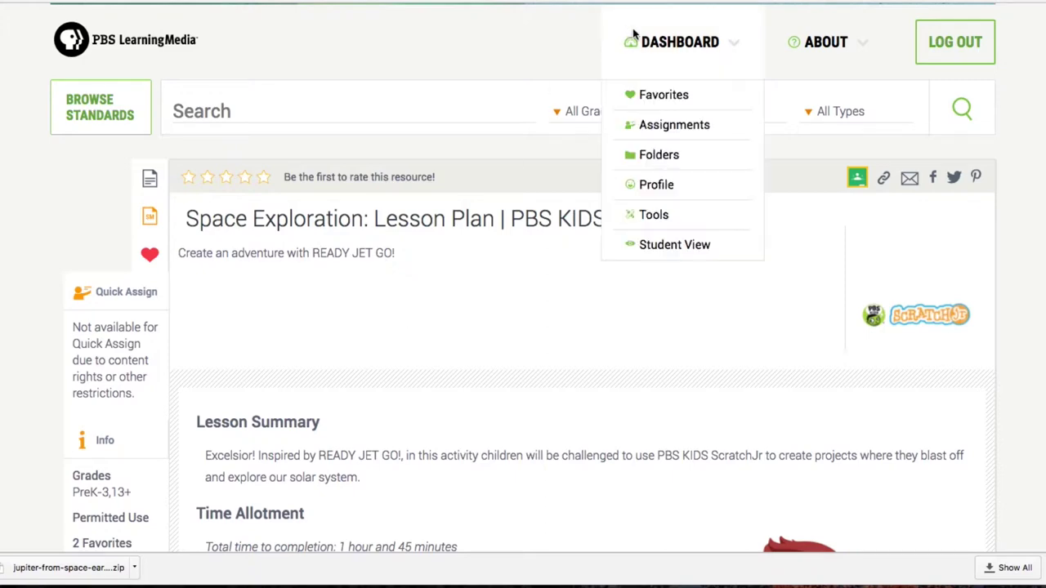
click(676, 48)
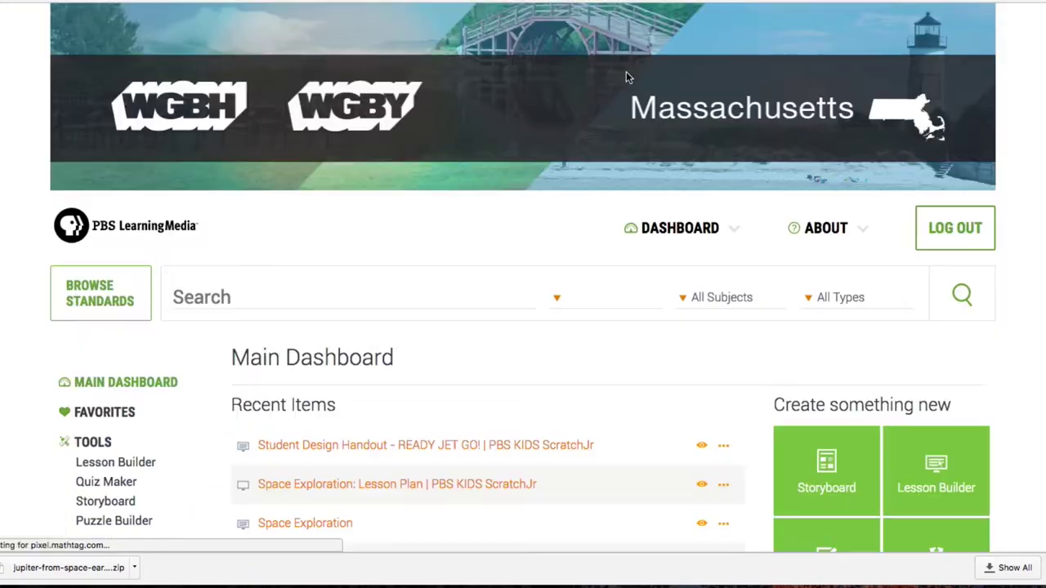
scroll(373, 264, down, 2)
scroll(372, 264, down, 3)
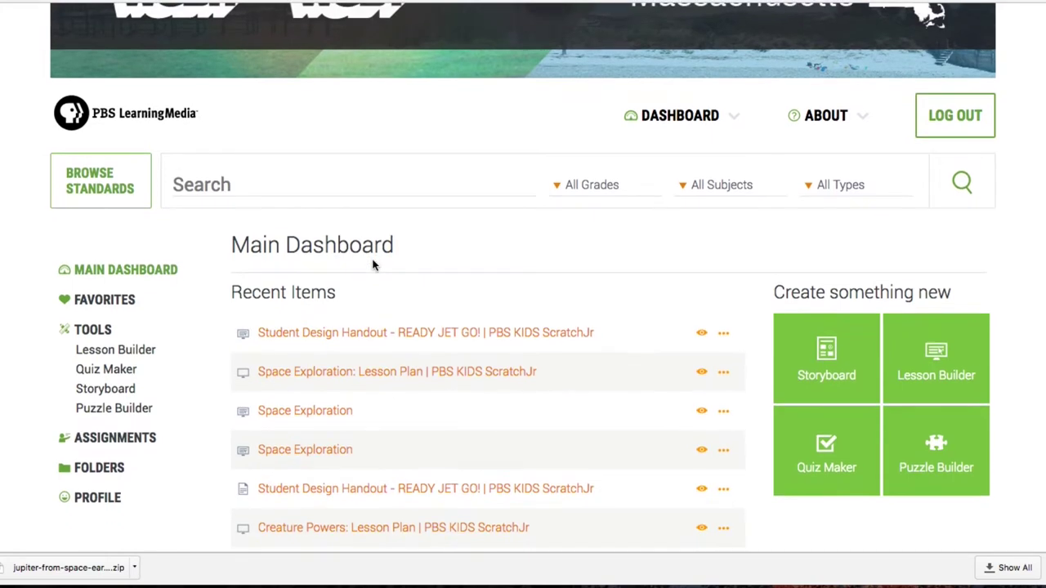
scroll(373, 264, up, 1)
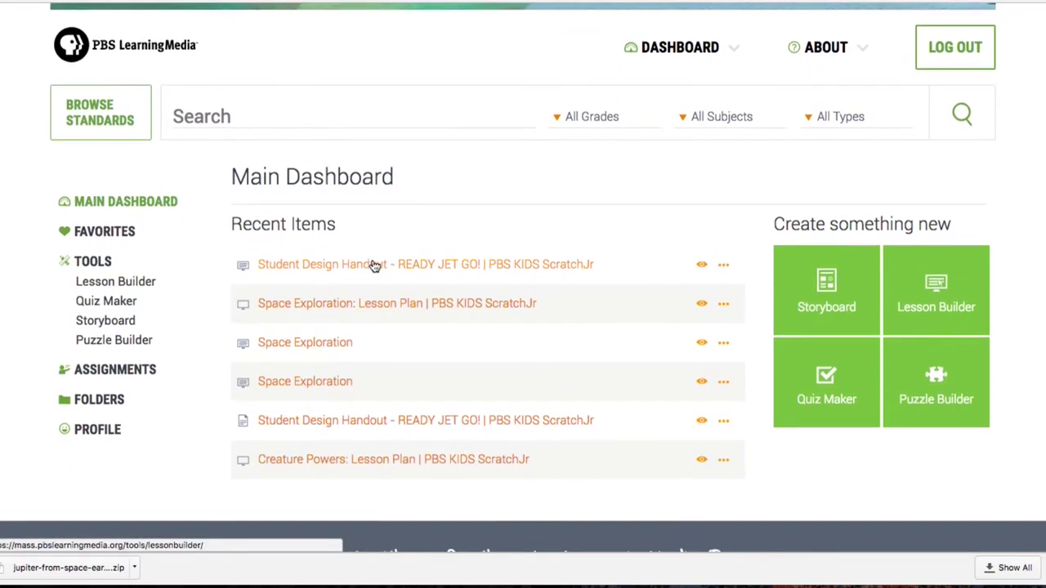
click(96, 404)
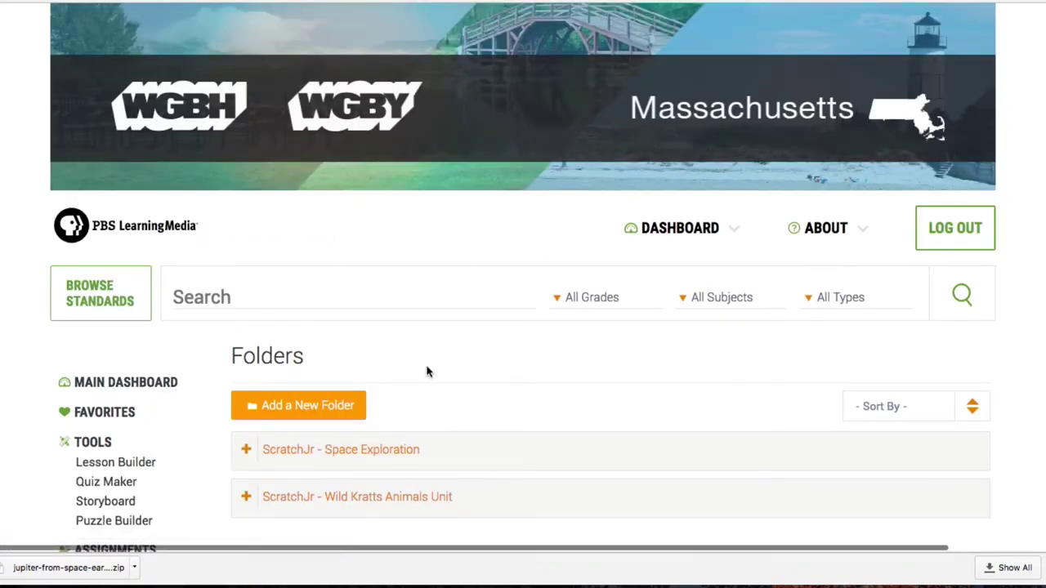
scroll(427, 368, down, 2)
scroll(427, 372, down, 3)
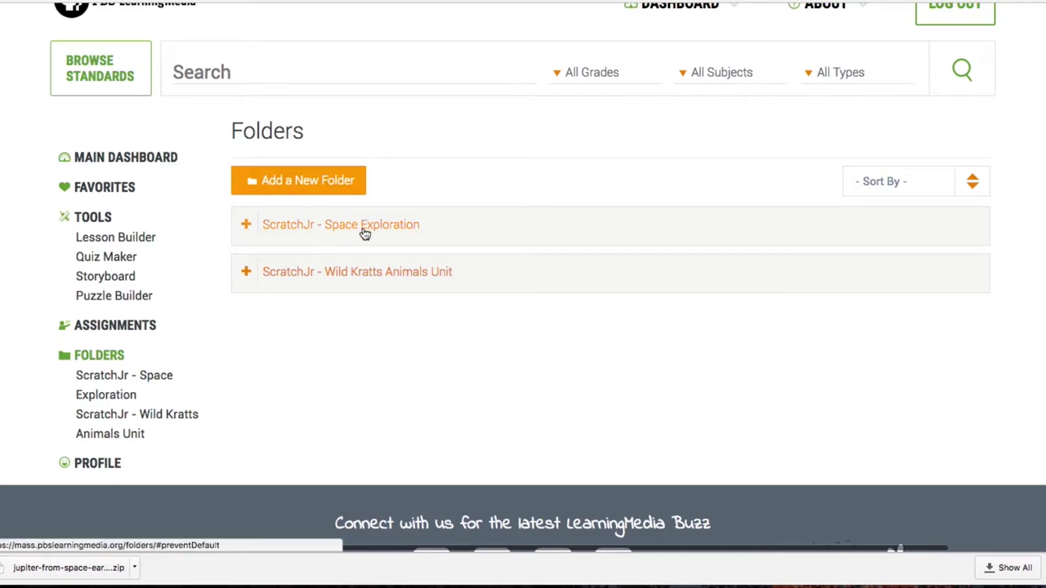
- Add a new folder named 'ScratchJr Space Unit' and save it
click(343, 188)
click(412, 155)
text(ScratchJr)
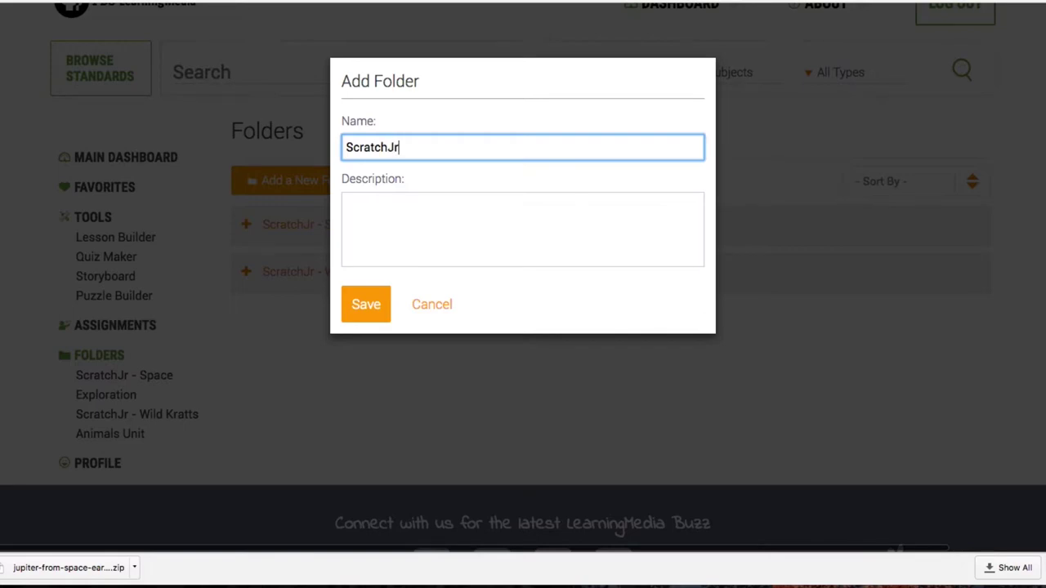
click(360, 315)
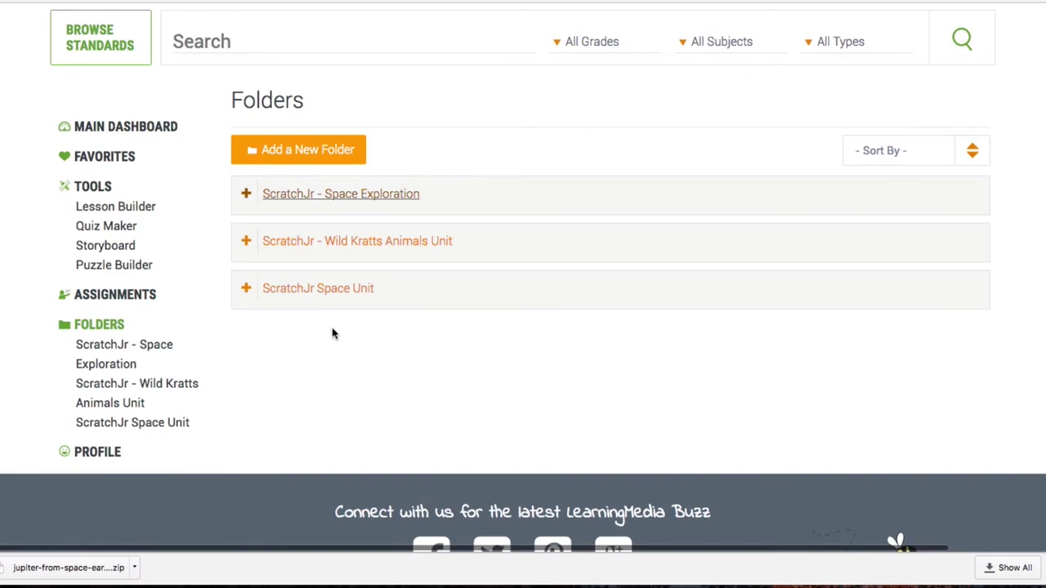
click(104, 156)
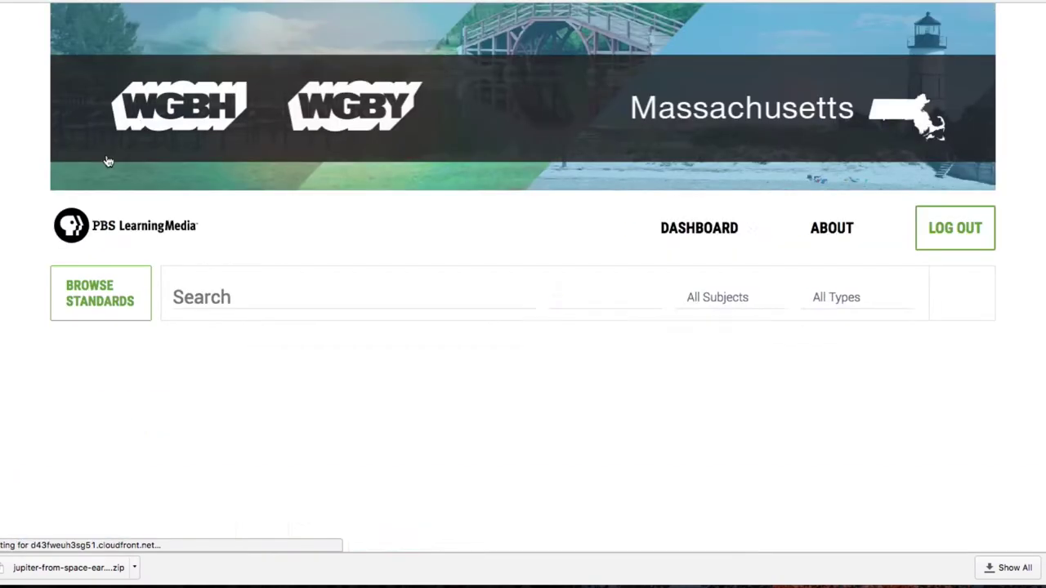
- Select the Space Exploration lesson plan and Student Design Handout favorites and add them to a folder
scroll(455, 320, down, 5)
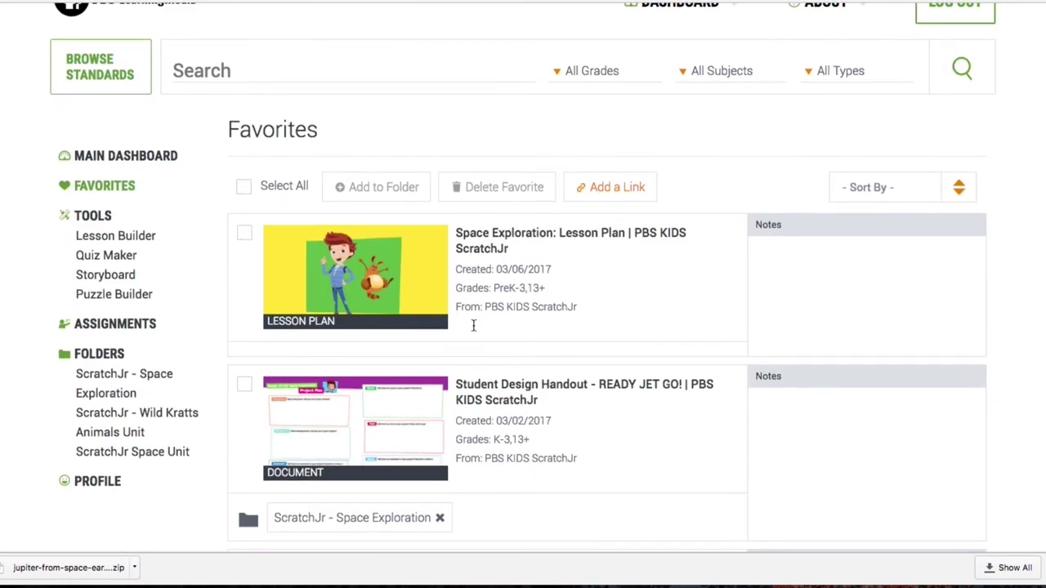
scroll(474, 326, down, 1)
click(244, 190)
click(245, 339)
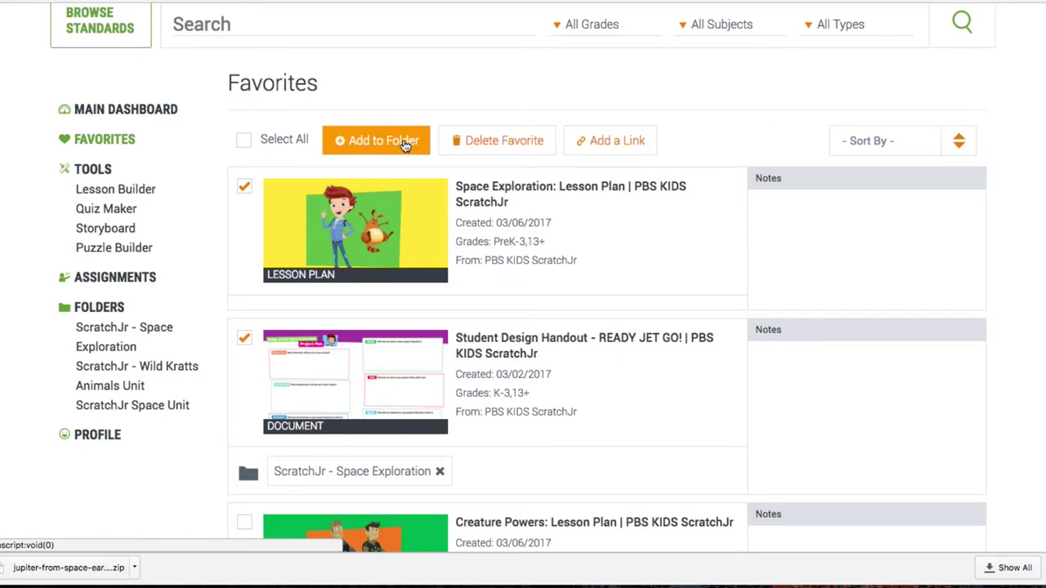
click(407, 140)
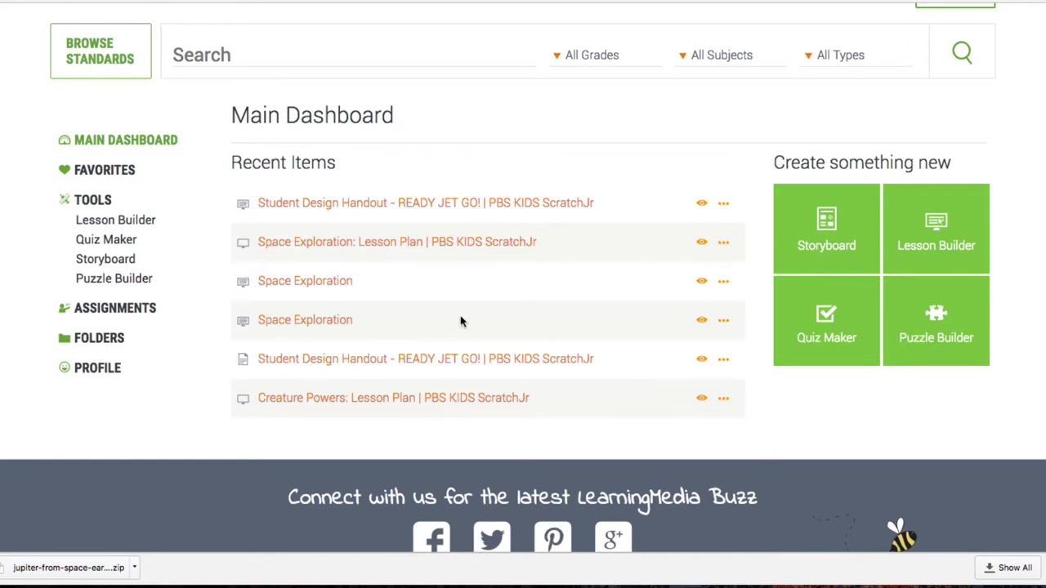
- Start the 'Space Scratch Jr' lesson in Lesson Builder and add a media slide with media
click(940, 228)
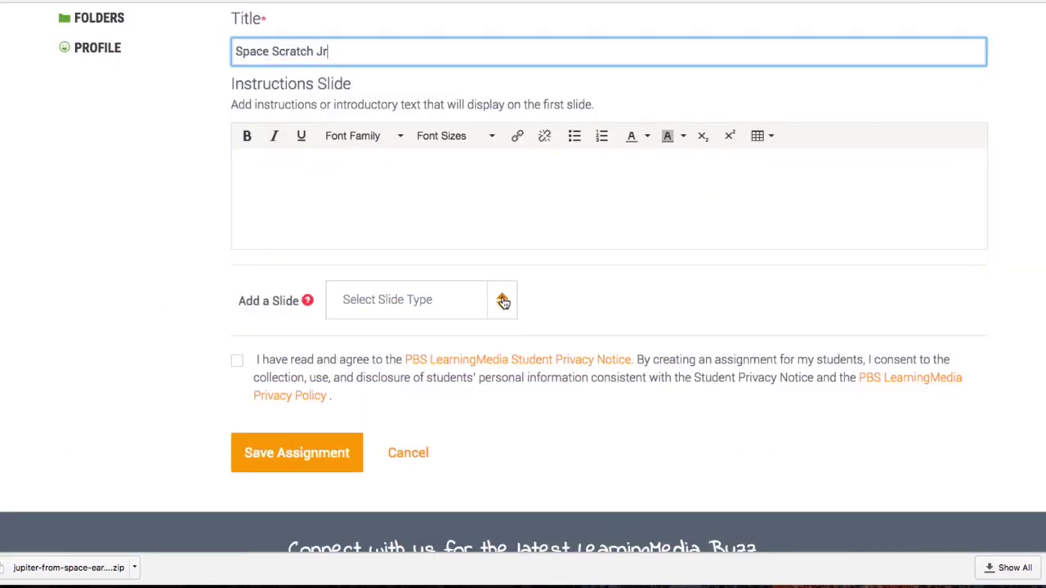
click(503, 302)
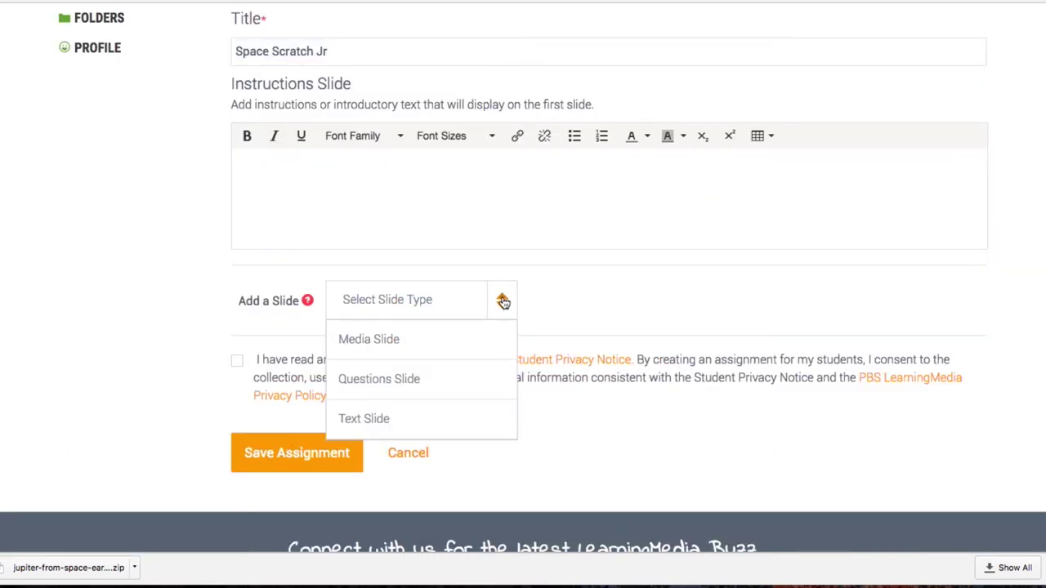
click(395, 341)
scroll(154, 278, down, 5)
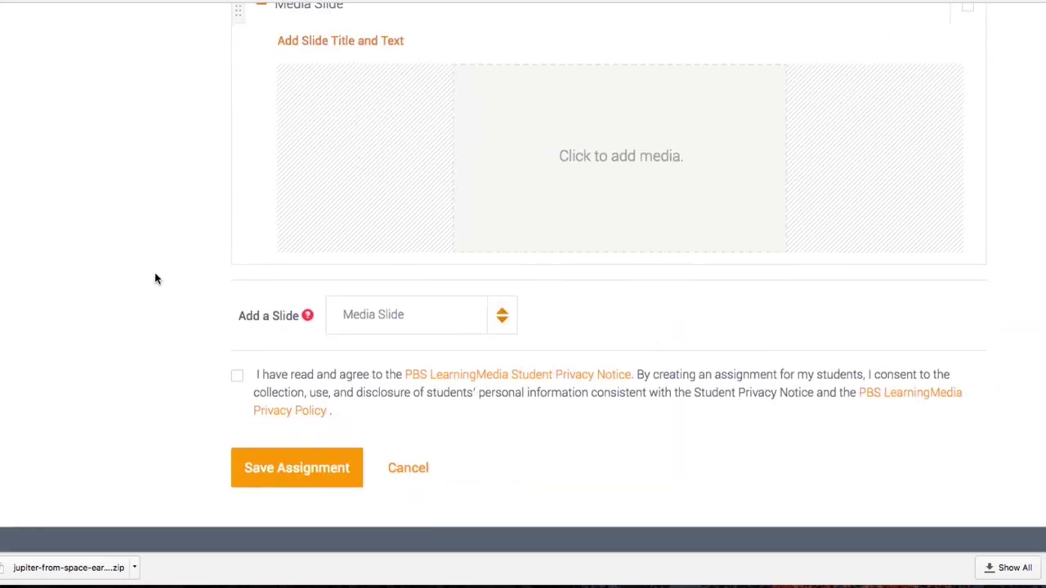
click(500, 379)
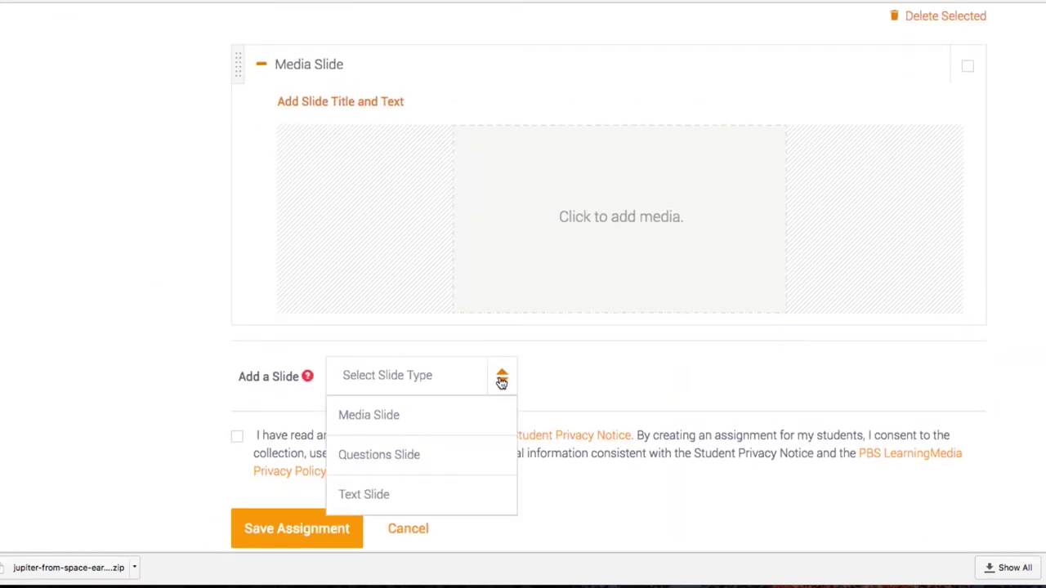
click(731, 247)
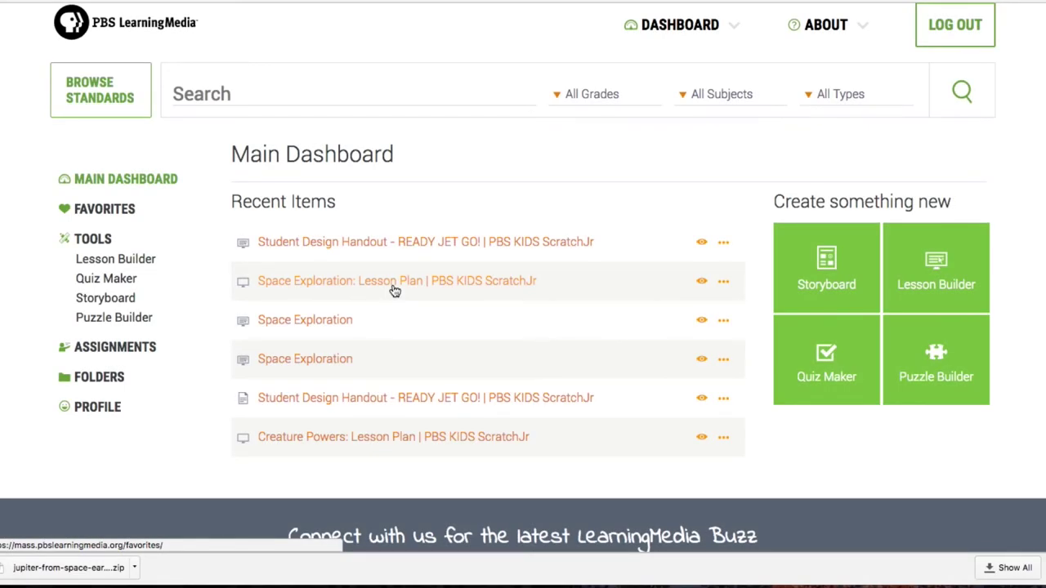
- Draft a Jupiter quiz question with answers 'Planet' and 'Solar System'
click(829, 367)
scroll(433, 351, down, 4)
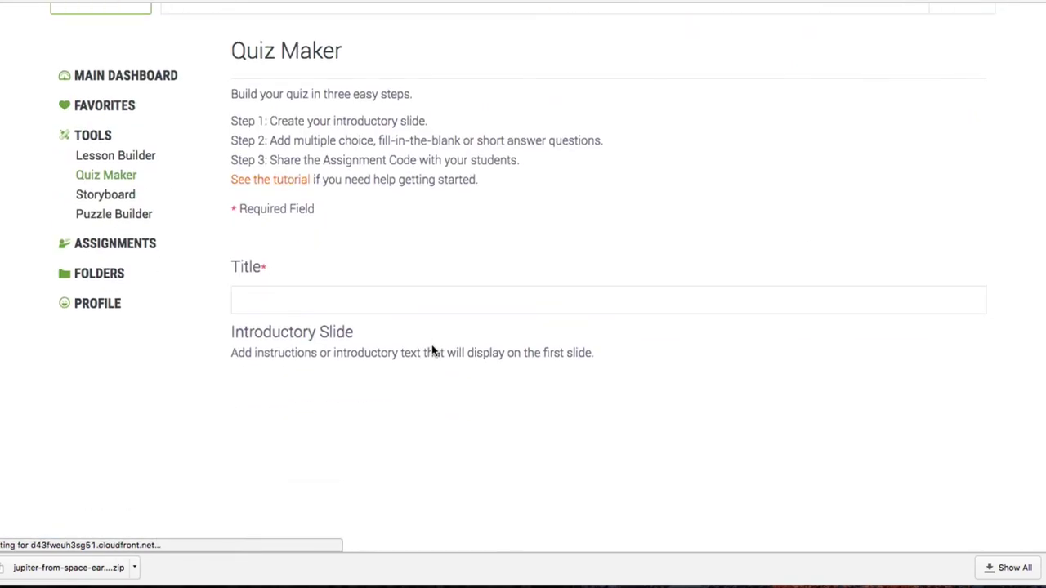
click(388, 303)
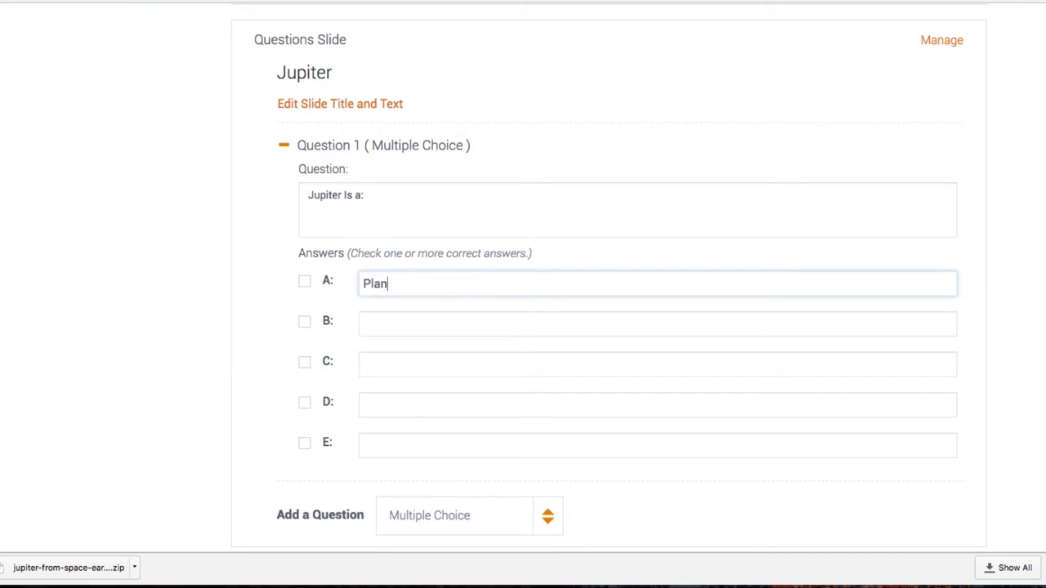
click(460, 326)
text(Solar System)
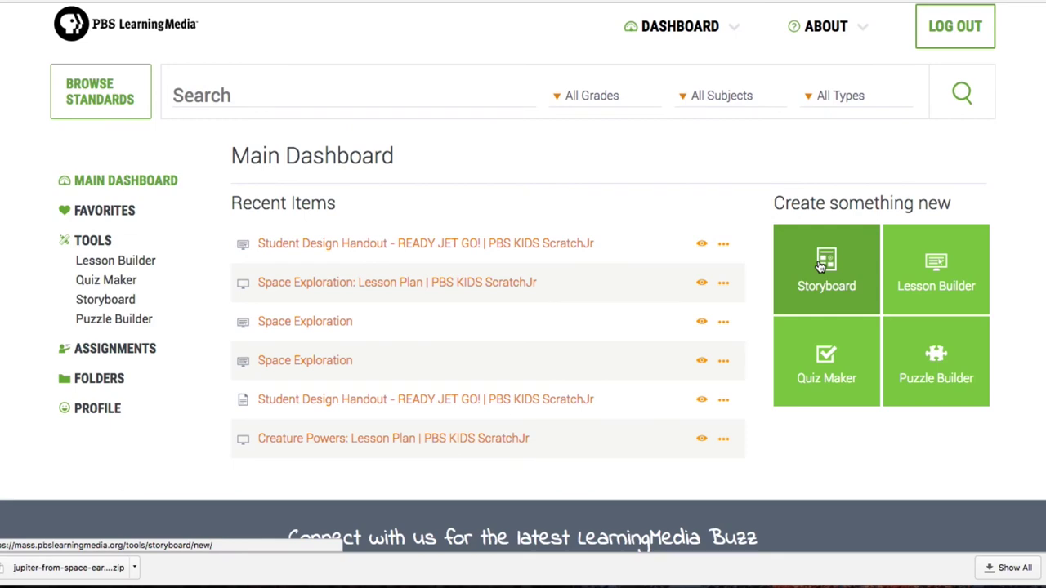
- Start a new storyboard, then start a new word search or crossword puzzle
click(821, 266)
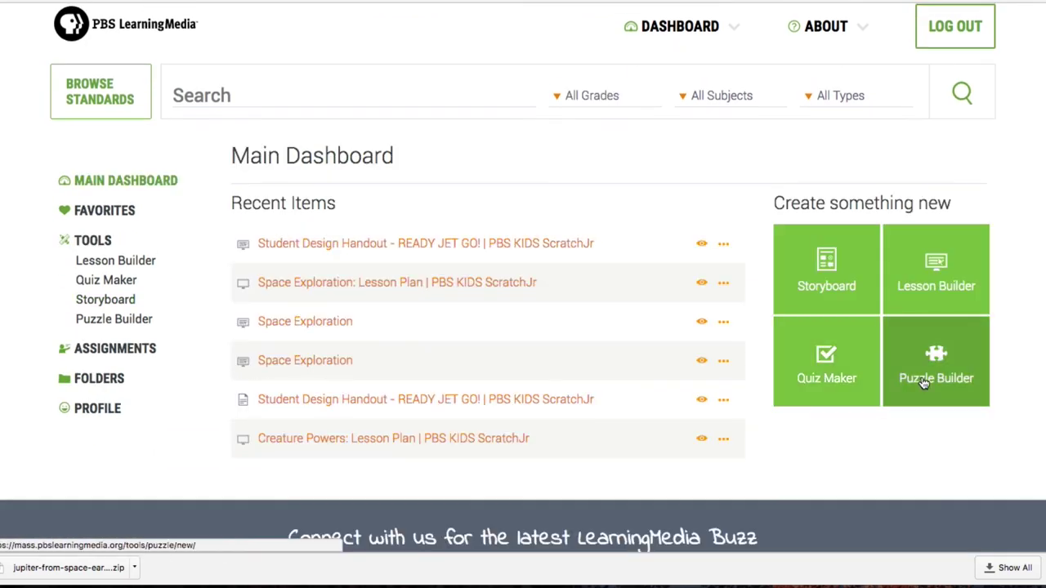
click(904, 399)
scroll(364, 211, down, 5)
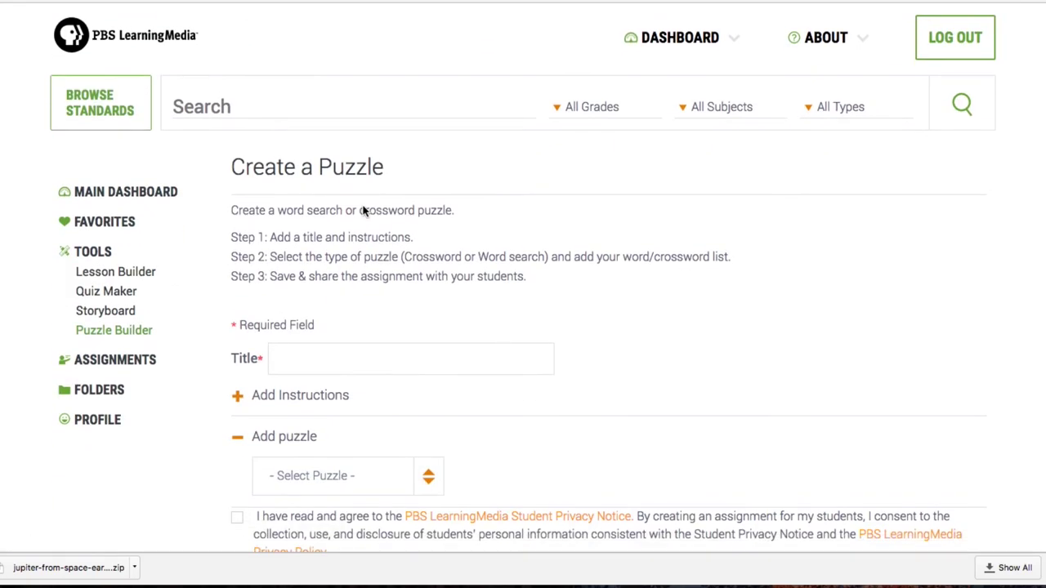